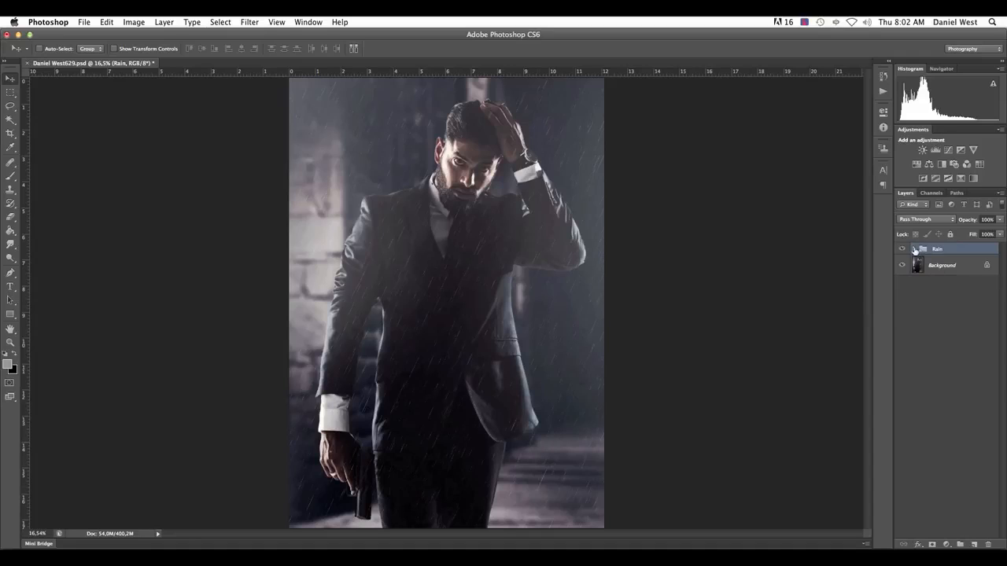
# Hide the existing Rain group and create a new layer named Rain with no colour label and Normal blend mode
pyautogui.click(903, 250)
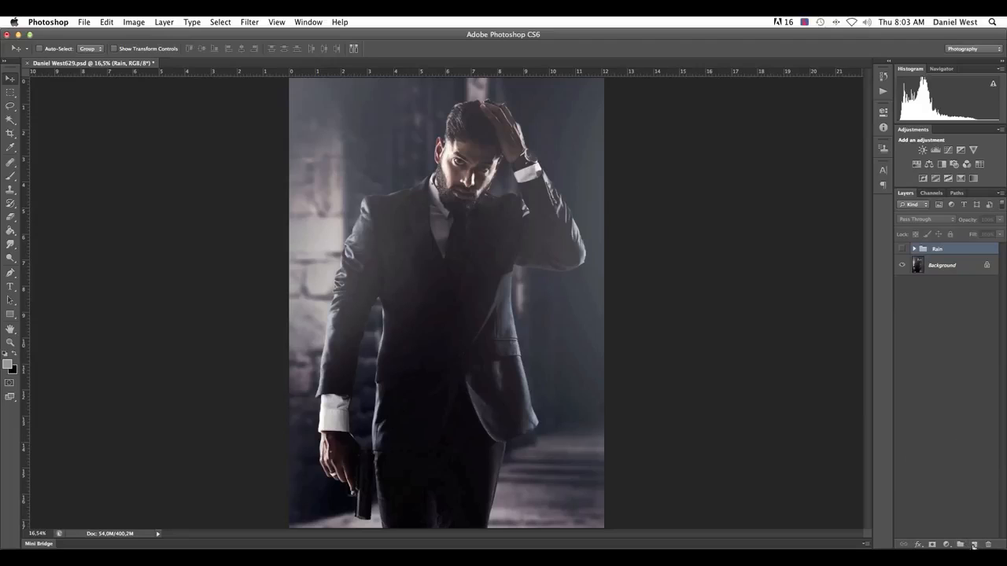
pyautogui.keyDown('alt'); pyautogui.click(973, 544); pyautogui.keyUp('alt')
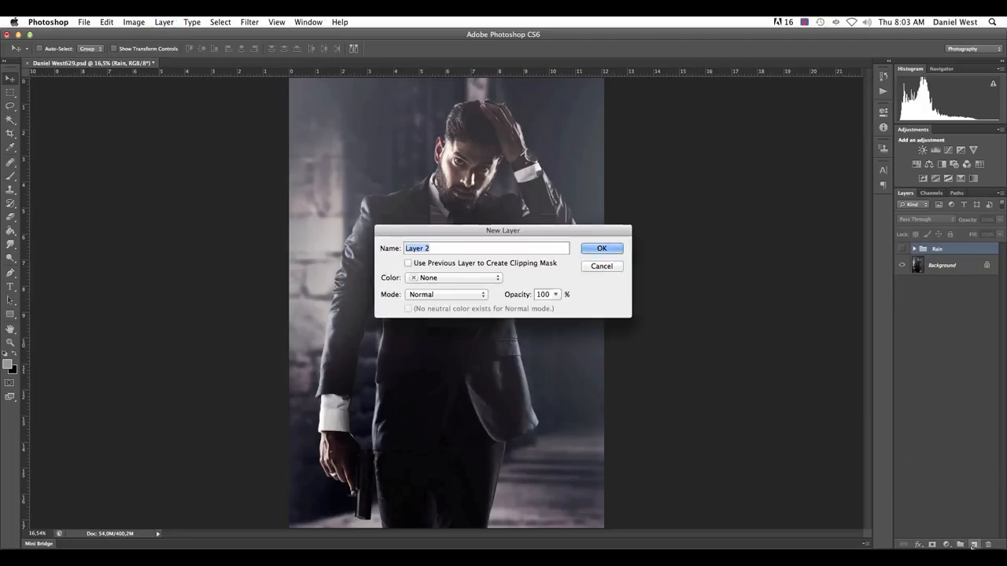
pyautogui.write('Rain')
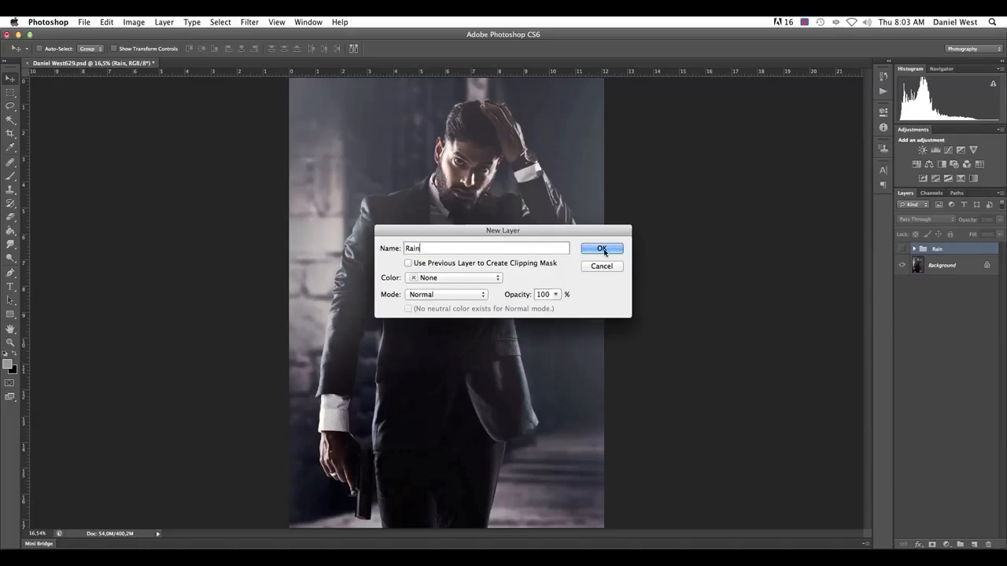
pyautogui.click(449, 280)
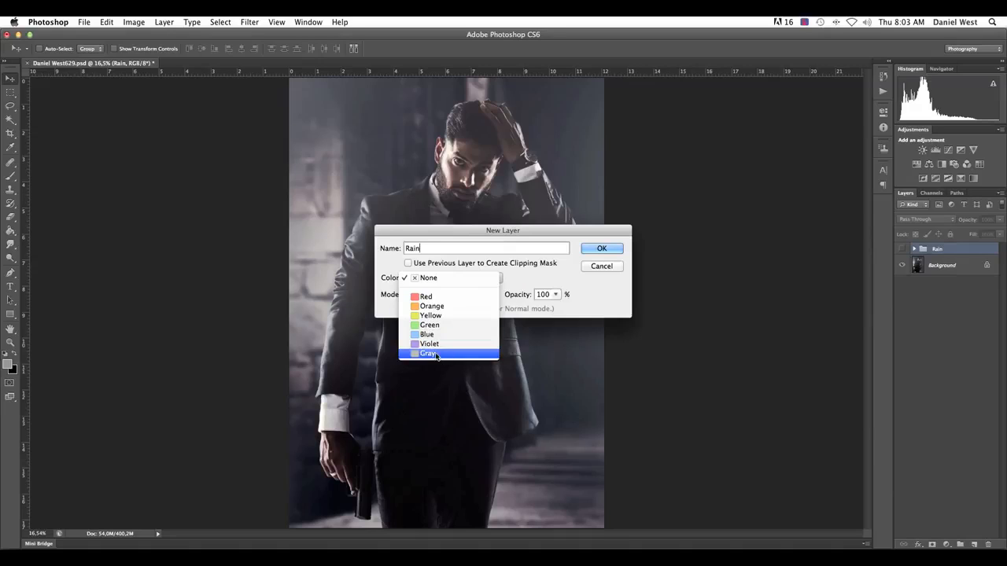
pyautogui.click(436, 283)
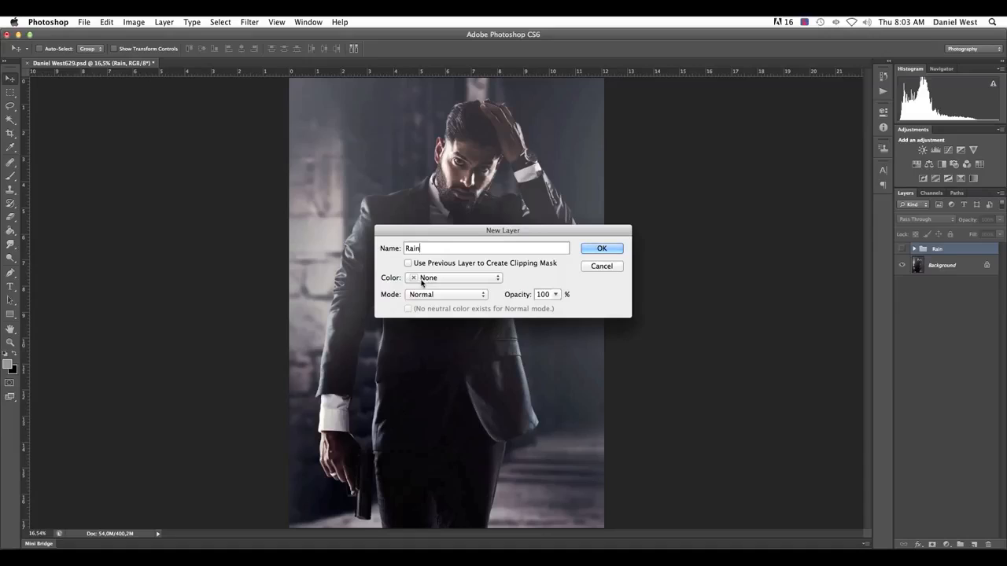
pyautogui.click(424, 298)
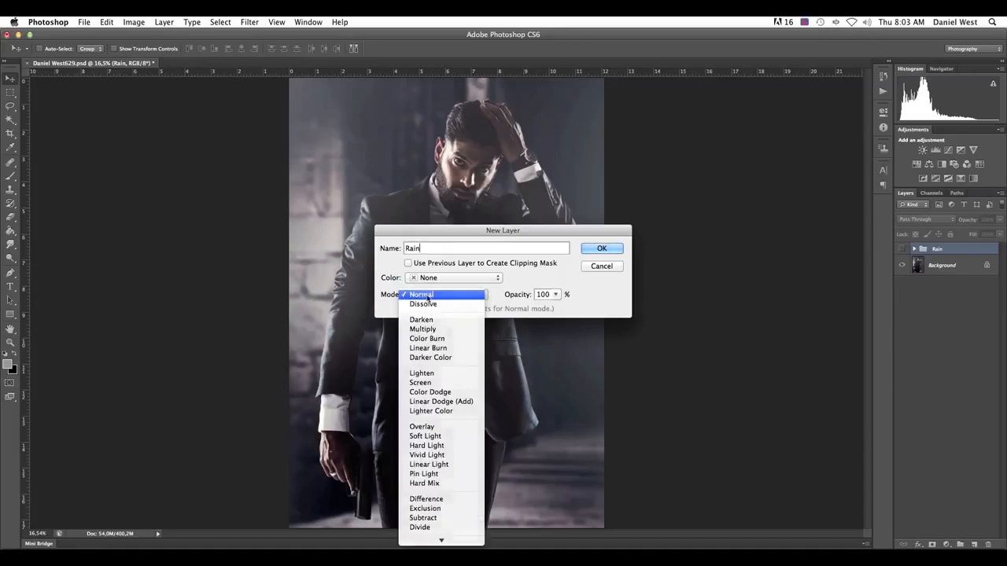
pyautogui.click(427, 296)
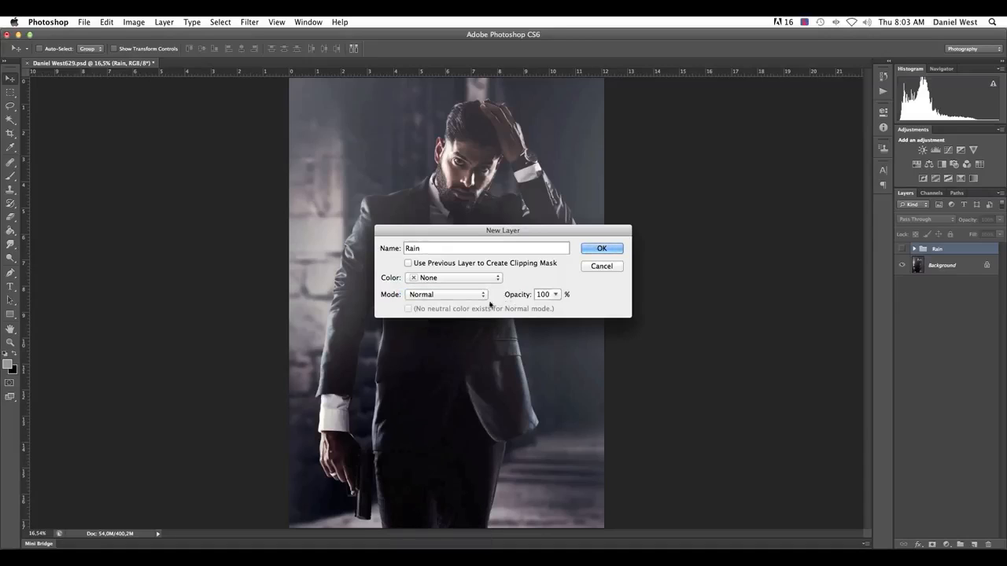
pyautogui.click(602, 248)
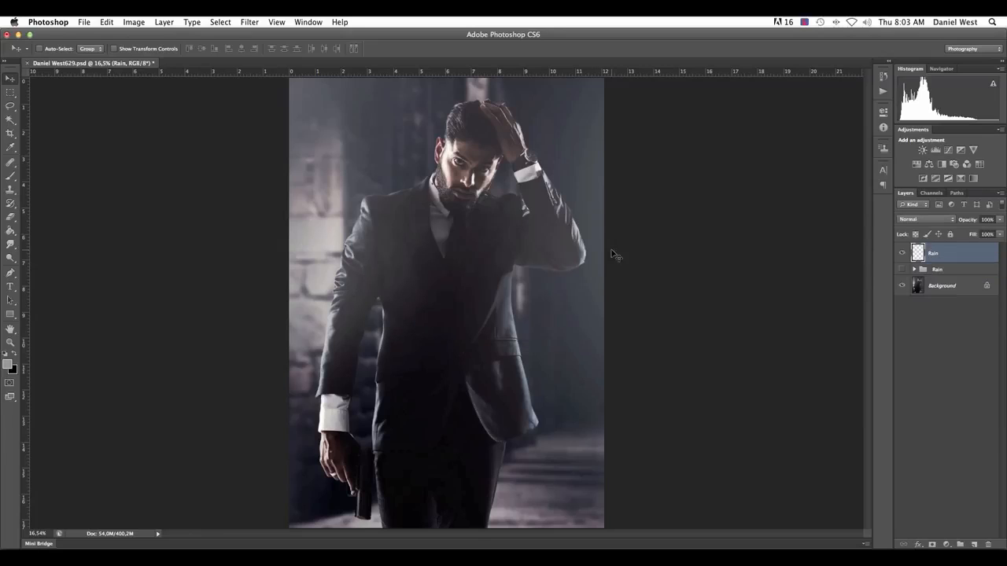
# Confirm the mid-gray 929496 as the foreground colour and fill the new Rain layer with it using the Paint Bucket
pyautogui.click(8, 363)
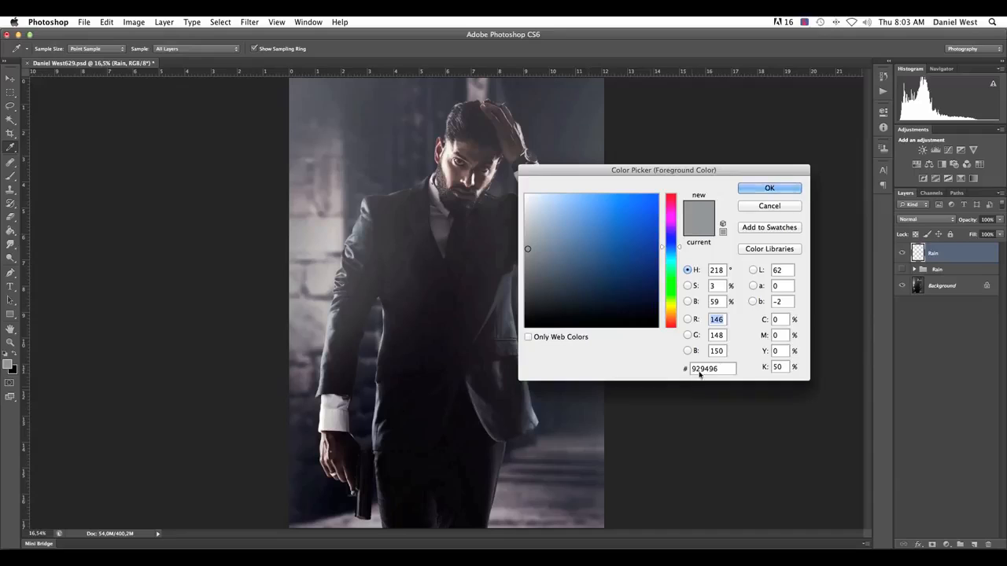
pyautogui.click(780, 368)
pyautogui.click(782, 319)
pyautogui.click(777, 351)
pyautogui.click(782, 367)
pyautogui.click(723, 369)
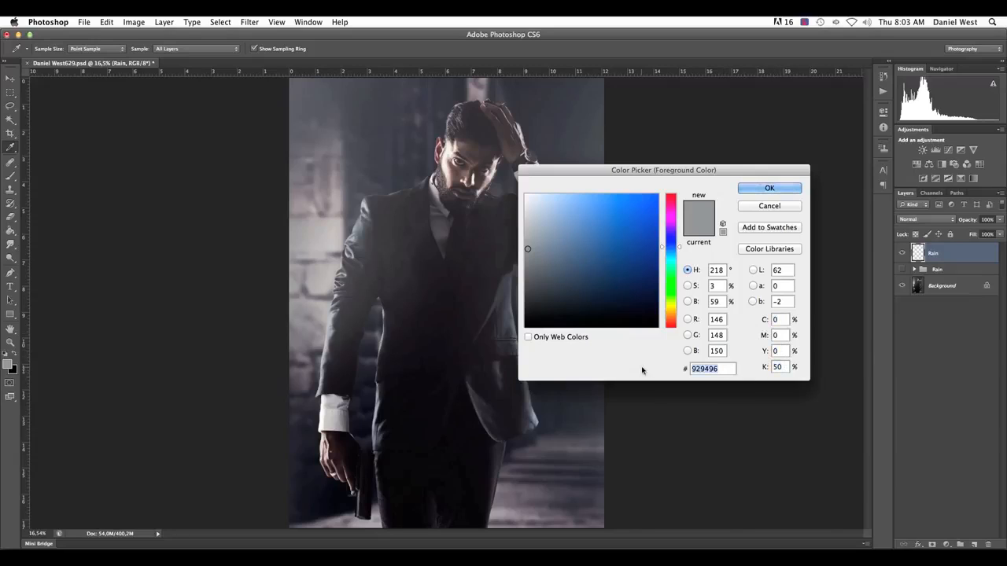
pyautogui.click(721, 369)
pyautogui.click(768, 188)
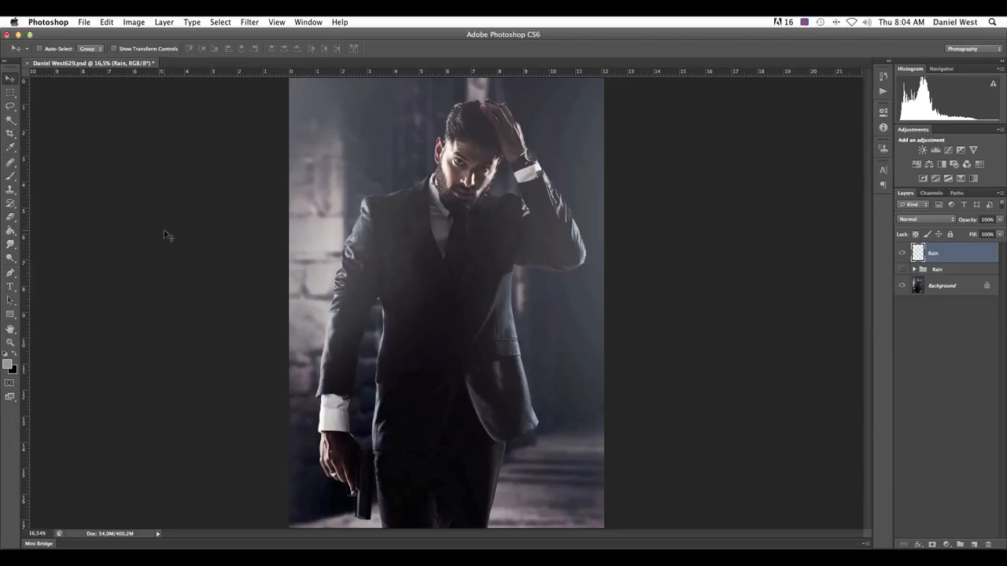
pyautogui.click(10, 231)
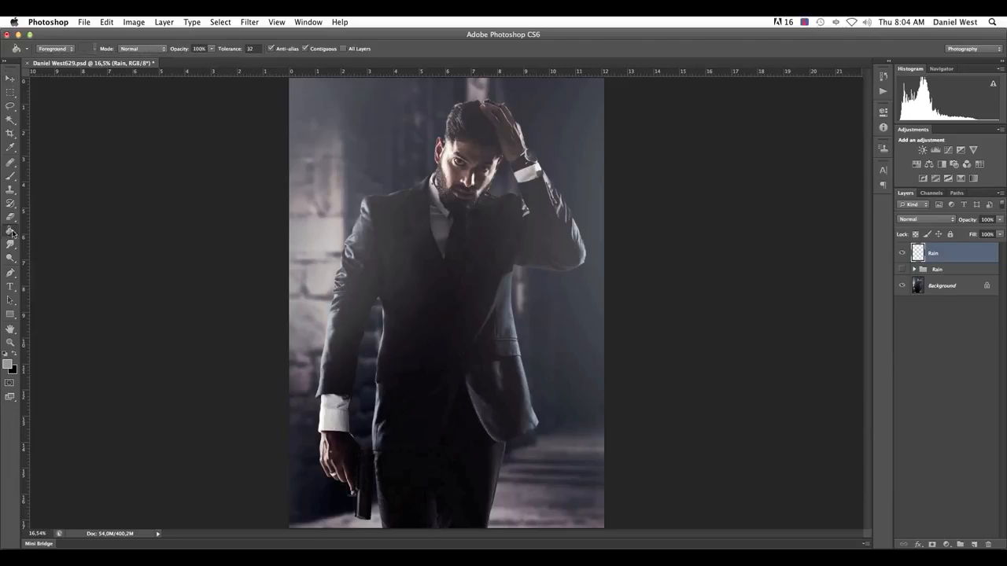
pyautogui.click(504, 199)
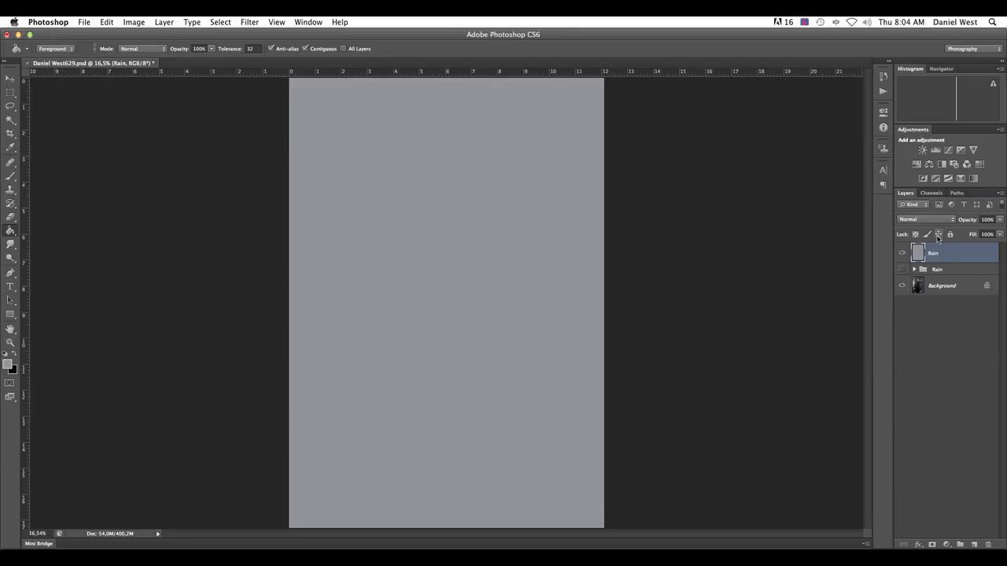
# Start the Add Noise filter on the gray Rain layer and lower the noise amount to 0.10 %
pyautogui.click(245, 23)
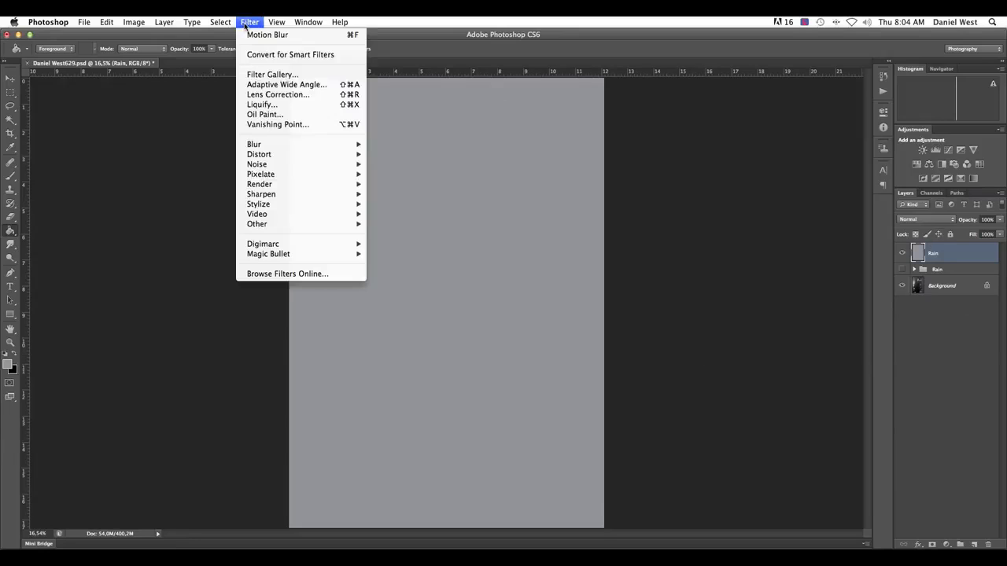
pyautogui.moveTo(273, 165)
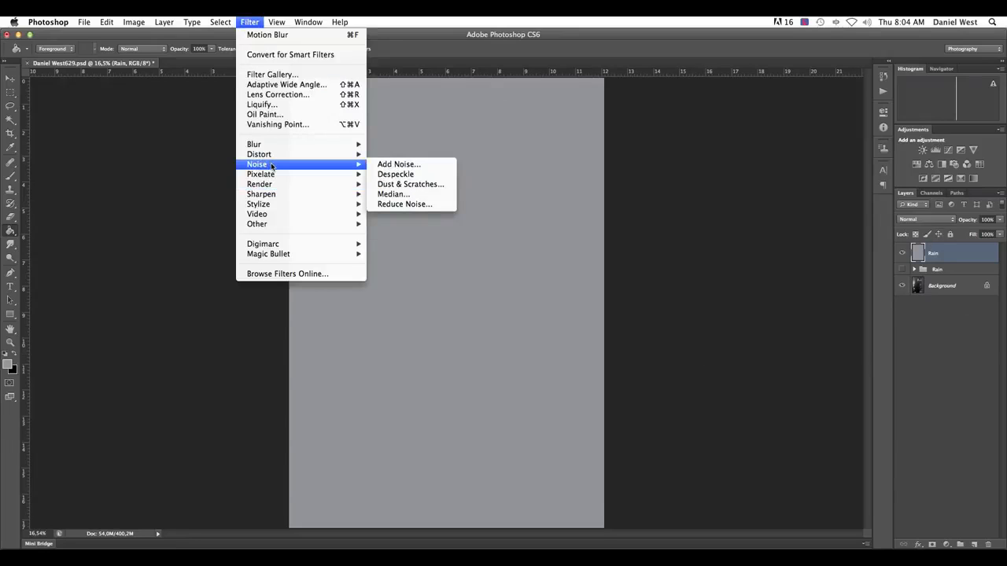
pyautogui.click(407, 165)
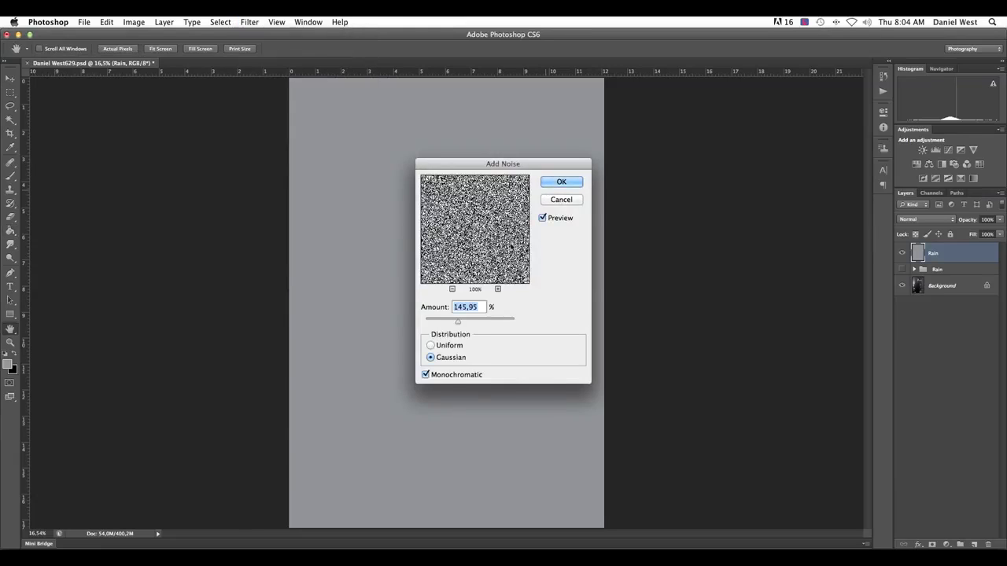
pyautogui.moveTo(457, 322); pyautogui.dragTo(425, 322)
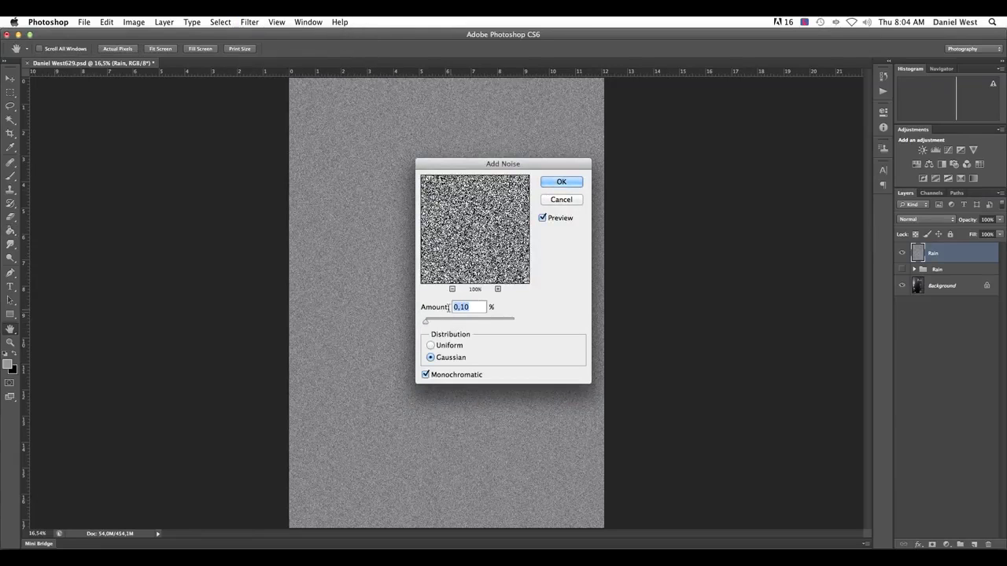
pyautogui.click(439, 321)
pyautogui.moveTo(439, 322); pyautogui.dragTo(425, 322)
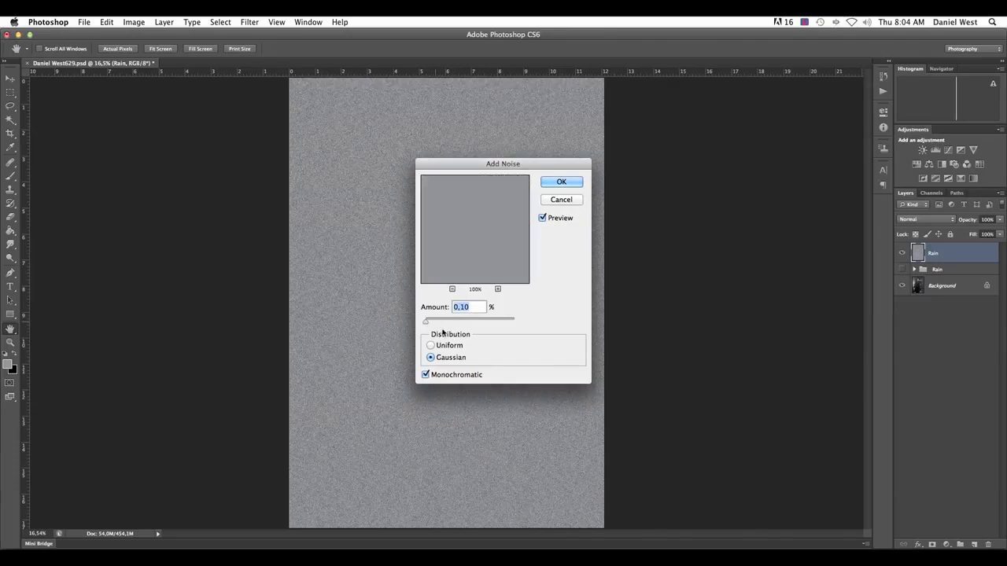
# Compare the Uniform and Gaussian noise distributions, with the amount raised to about 129.48 %
pyautogui.click(432, 347)
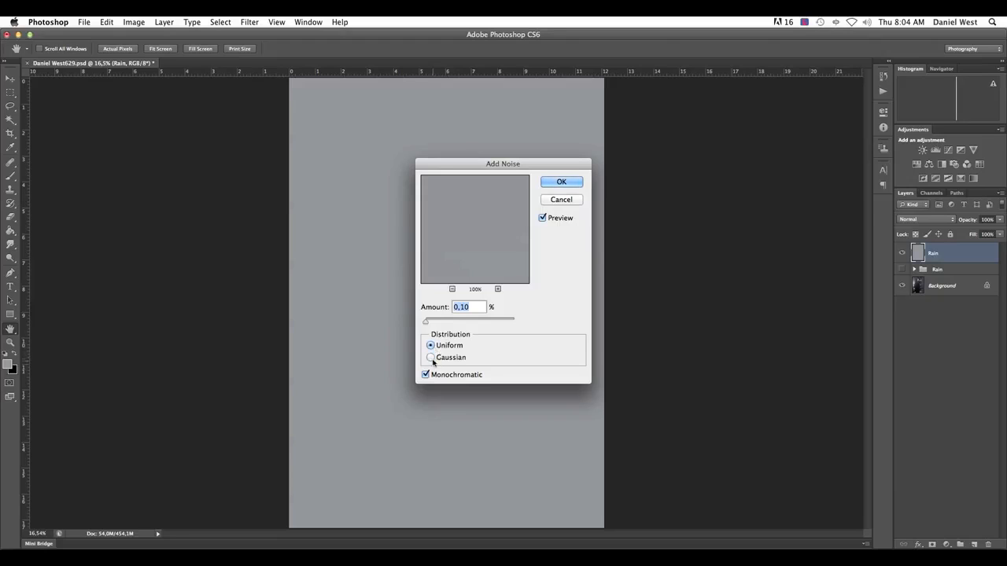
pyautogui.moveTo(427, 323); pyautogui.dragTo(449, 323)
pyautogui.click(430, 358)
pyautogui.click(454, 323)
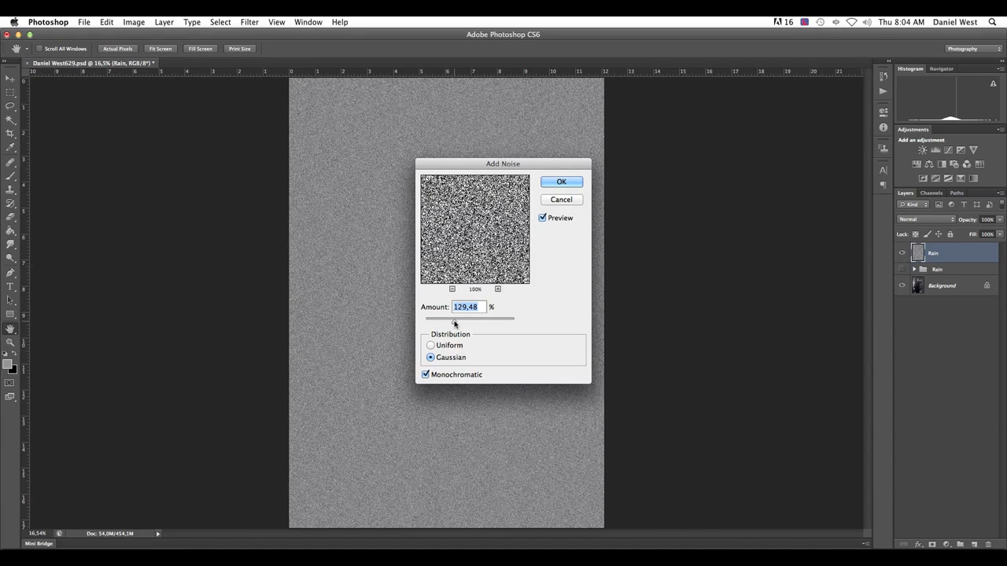
pyautogui.click(446, 349)
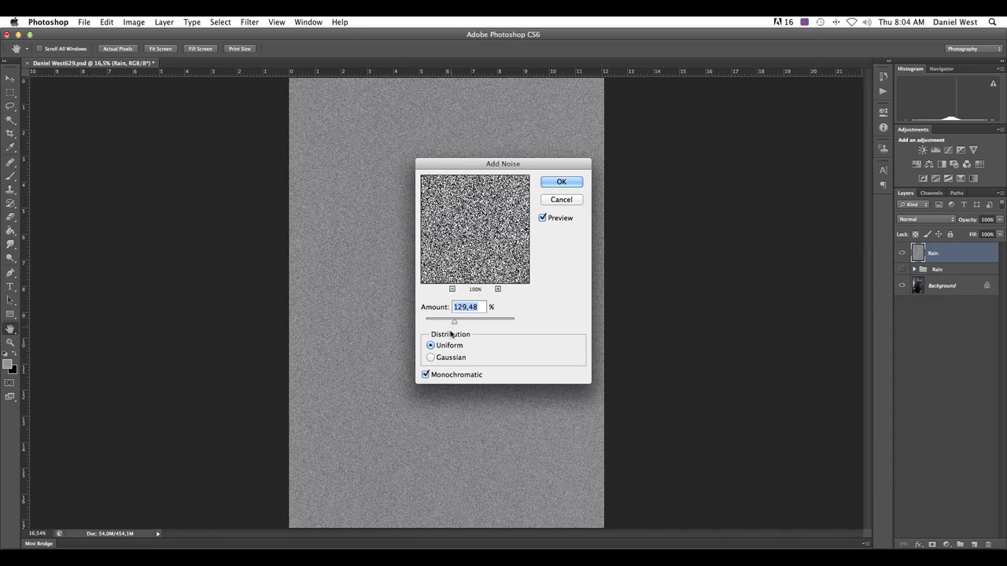
pyautogui.click(443, 357)
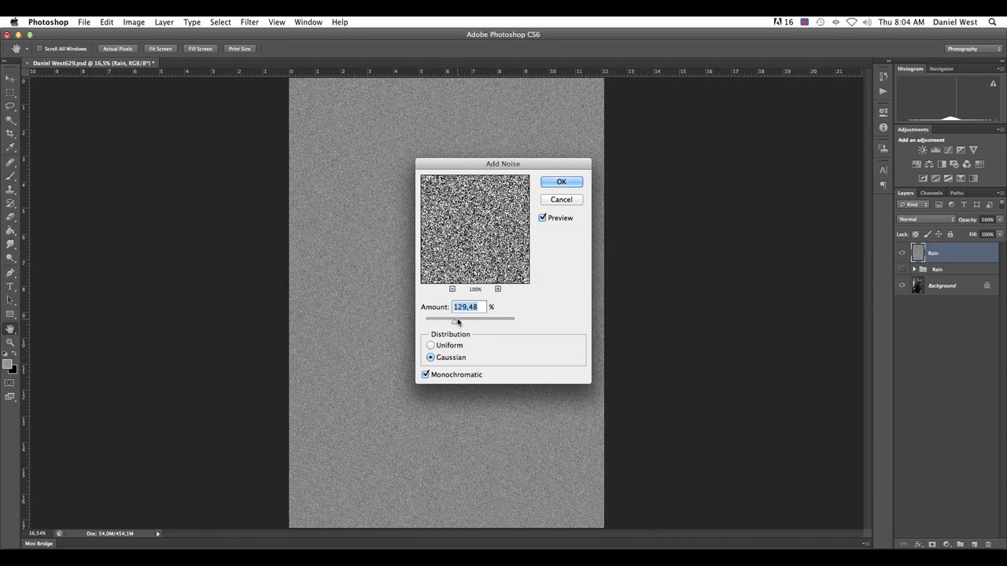
# Raise the noise amount a little further and apply the noise with Gaussian distribution and Monochromatic enabled
pyautogui.moveTo(459, 321); pyautogui.dragTo(468, 325)
pyautogui.click(425, 375)
pyautogui.click(425, 375)
pyautogui.click(564, 184)
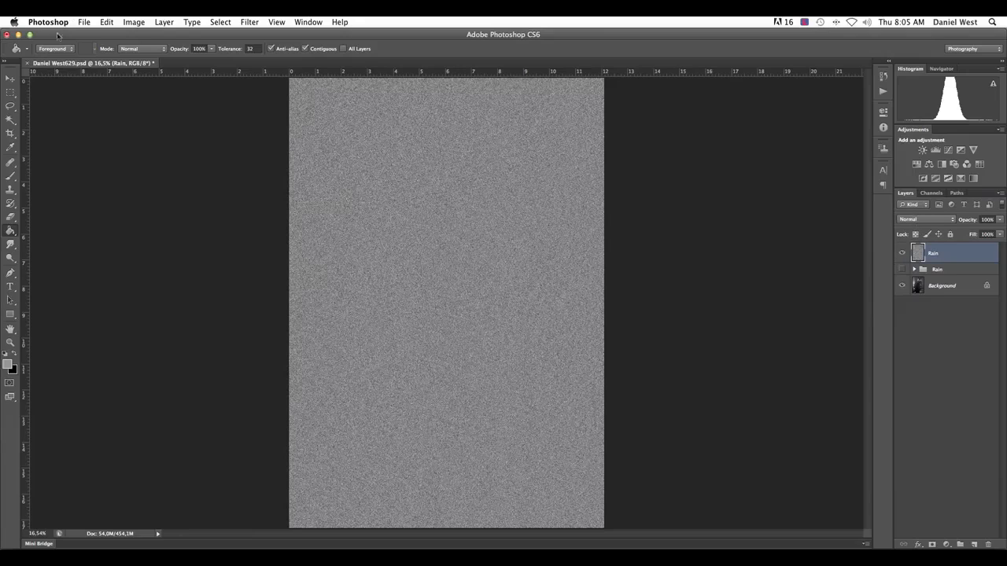
# Start the Motion Blur filter on the Rain layer and try blur angles of 45, 90, 0 and 55 degrees
pyautogui.click(246, 23)
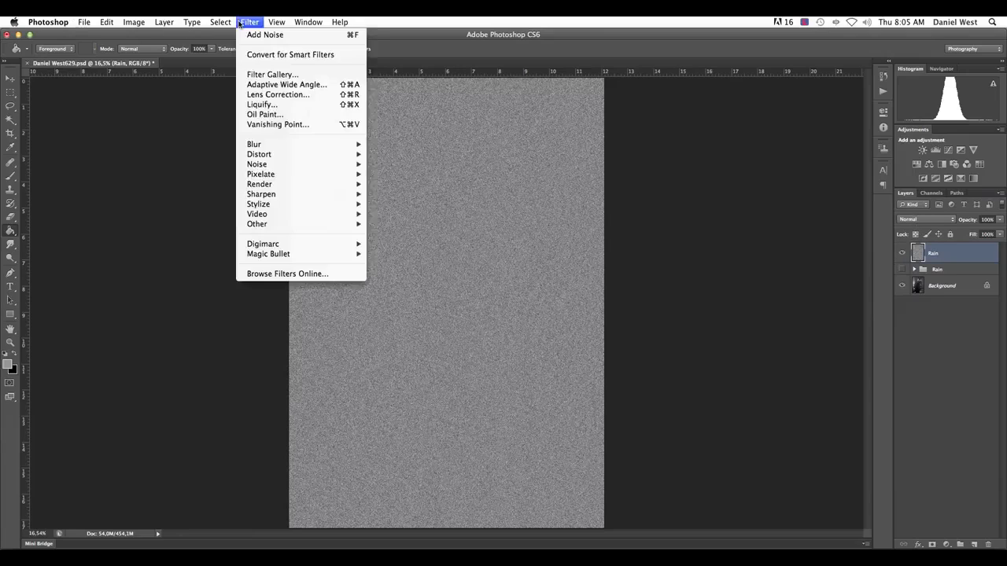
pyautogui.moveTo(262, 146)
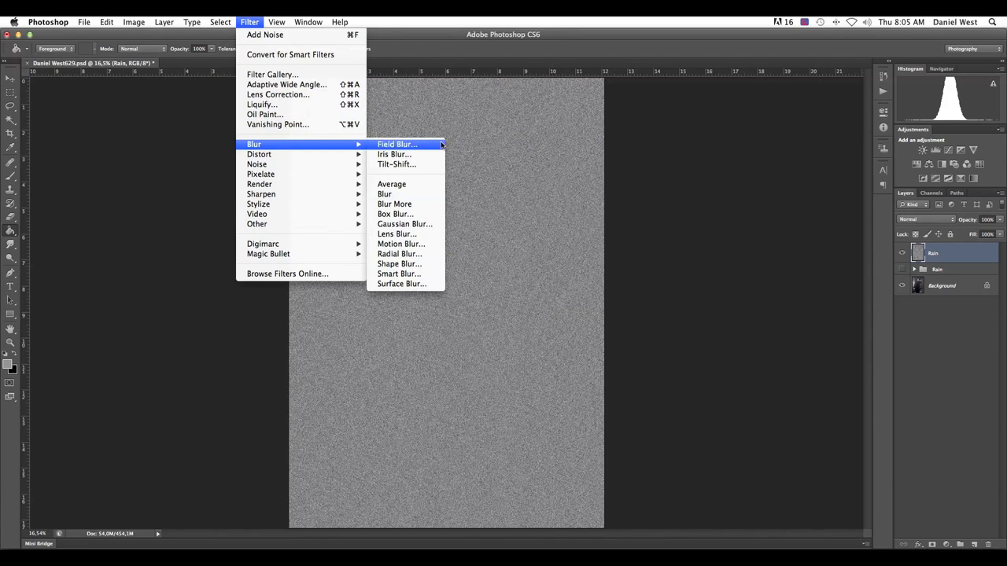
pyautogui.click(410, 245)
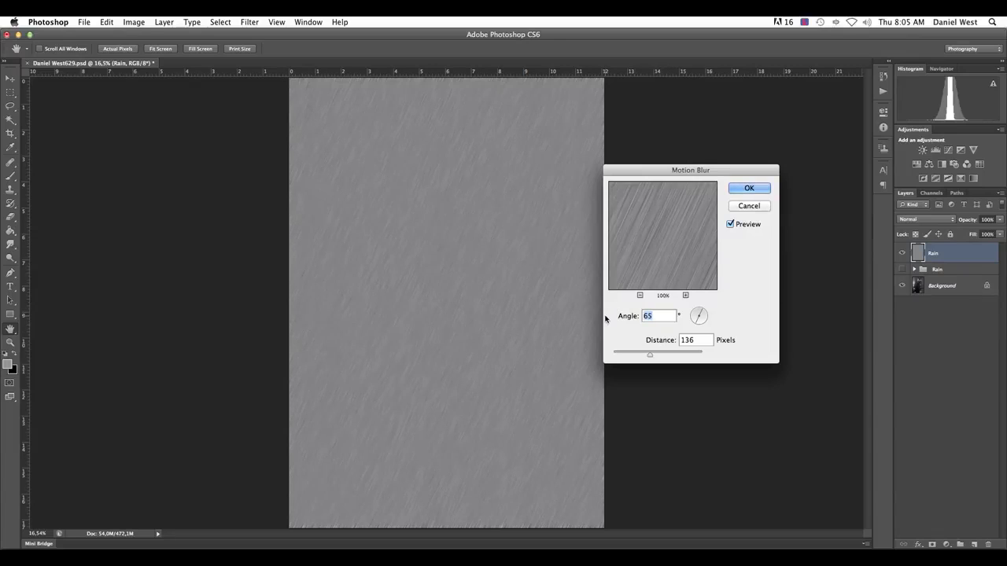
pyautogui.write('45')
pyautogui.click(623, 317)
pyautogui.write('90')
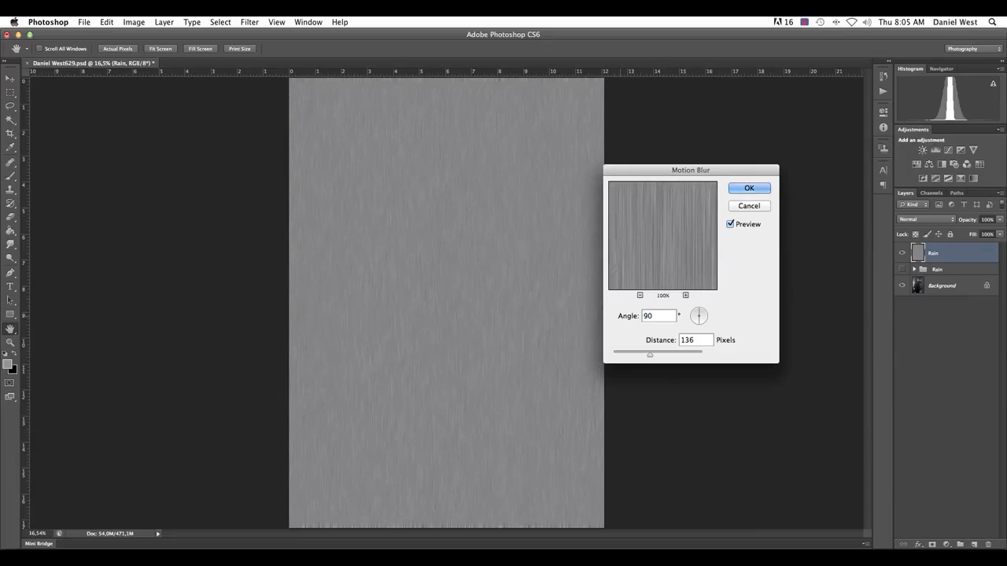
pyautogui.doubleClick(661, 315)
pyautogui.write('0')
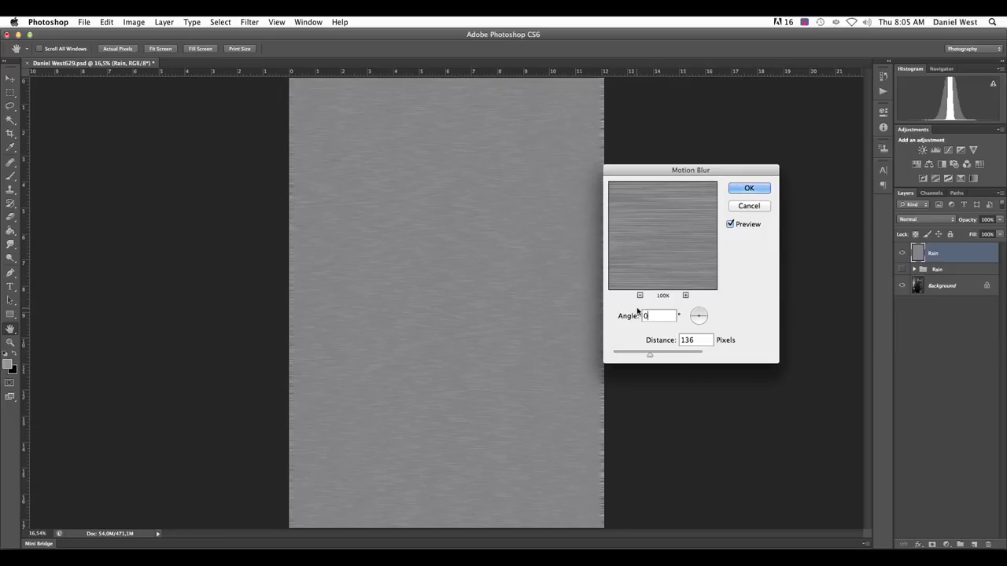
pyautogui.write('55')
# Try different slants for the rain streaks, including about -54 and -72 degrees, and settle on a blur angle of 69 degrees
pyautogui.moveTo(697, 319); pyautogui.dragTo(697, 328)
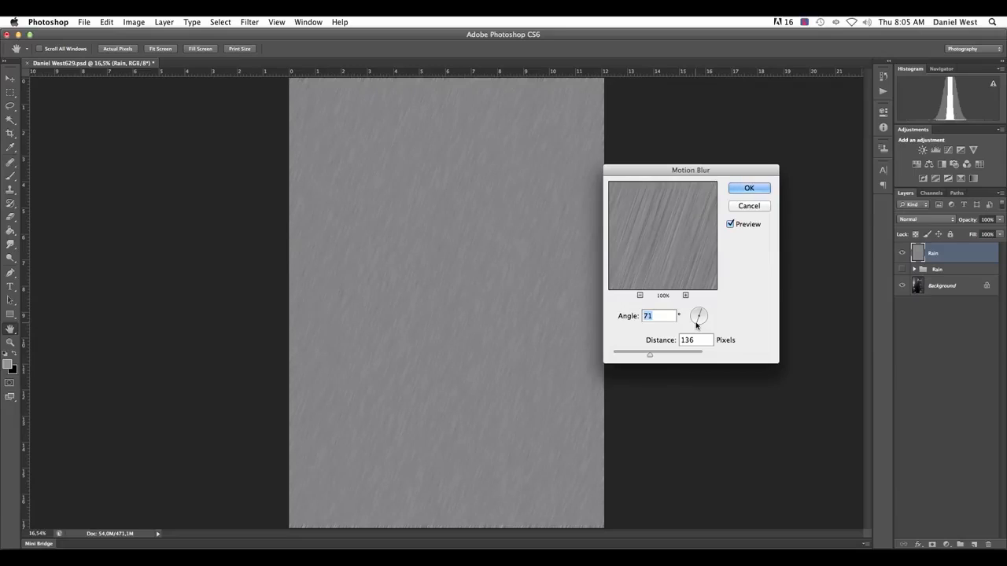
pyautogui.moveTo(697, 325); pyautogui.dragTo(686, 297)
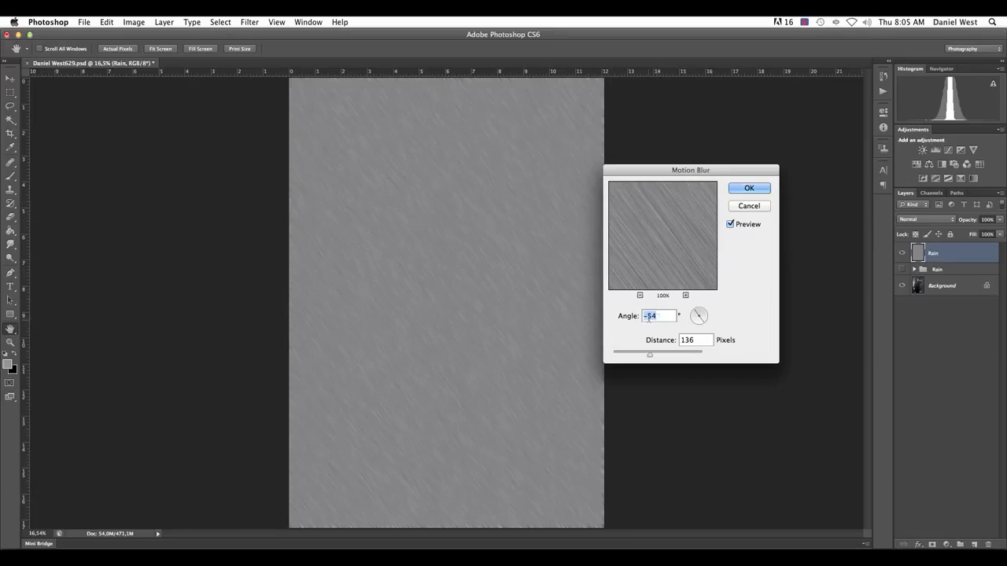
pyautogui.moveTo(695, 316); pyautogui.dragTo(699, 313)
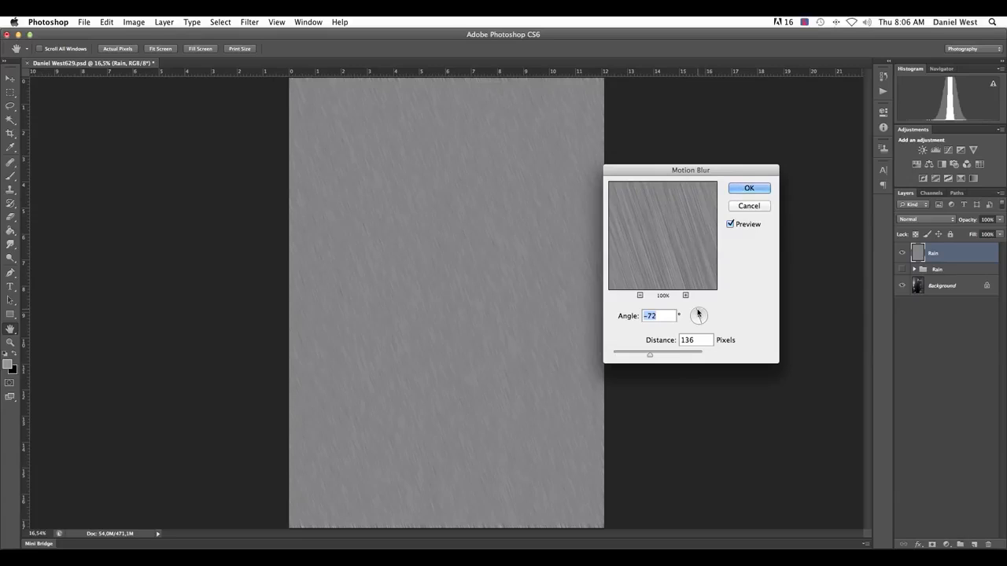
pyautogui.moveTo(697, 314); pyautogui.dragTo(679, 357)
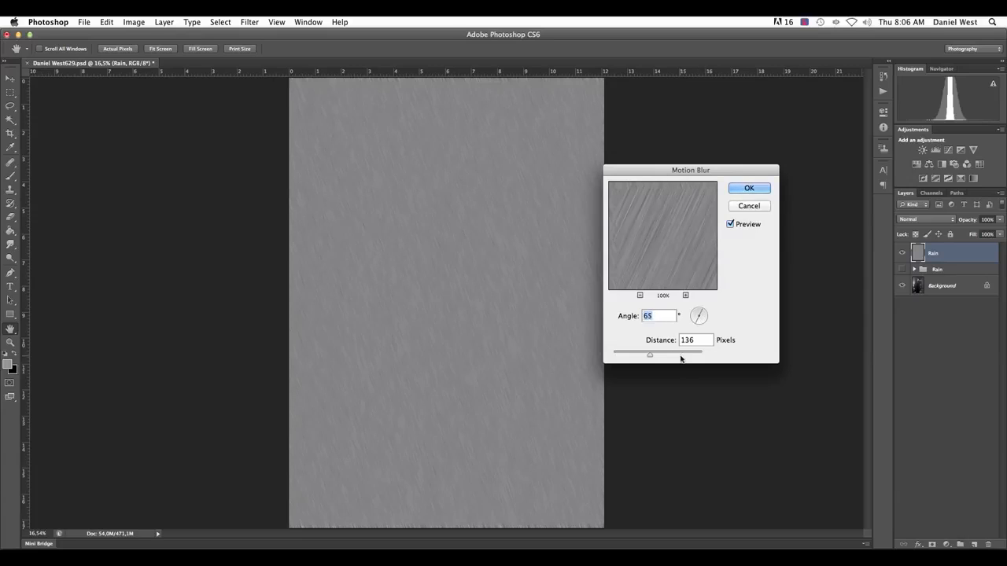
pyautogui.moveTo(697, 325); pyautogui.dragTo(696, 327)
# Try a blur distance of 1 pixel with the filter preview at 50%, set the distance to 144 pixels and apply the Motion Blur
pyautogui.moveTo(649, 354); pyautogui.dragTo(588, 354)
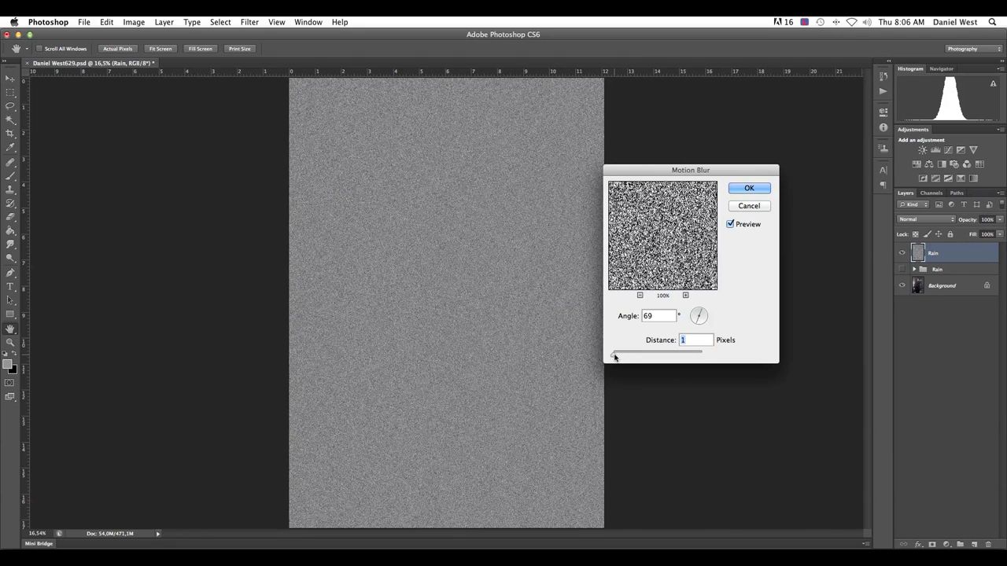
pyautogui.click(686, 295)
pyautogui.click(685, 295)
pyautogui.click(686, 295)
pyautogui.click(685, 295)
pyautogui.click(686, 295)
pyautogui.click(639, 295)
pyautogui.click(639, 294)
pyautogui.click(640, 295)
pyautogui.click(640, 295)
pyautogui.click(640, 295)
pyautogui.click(640, 295)
pyautogui.click(639, 295)
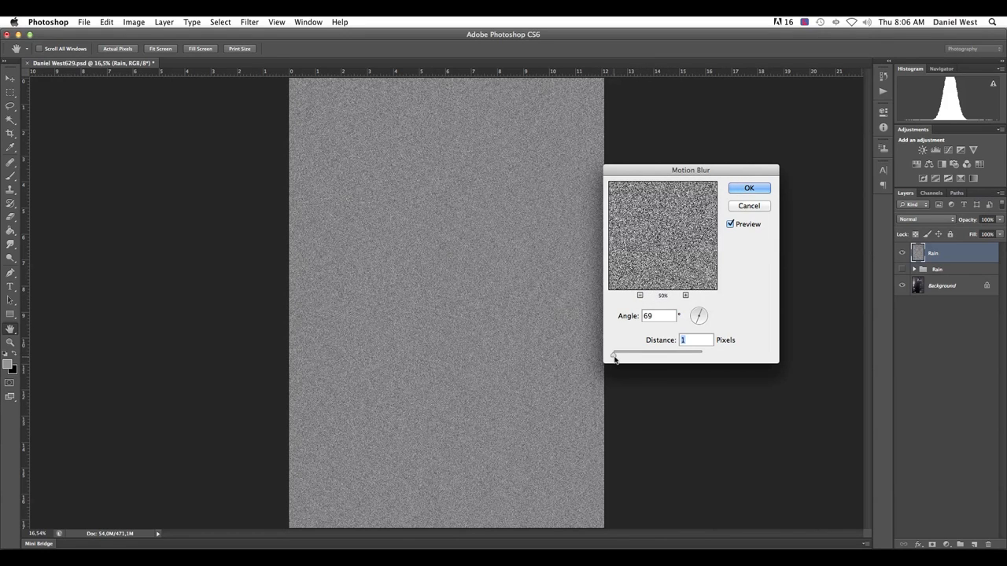
pyautogui.moveTo(616, 358); pyautogui.dragTo(651, 359)
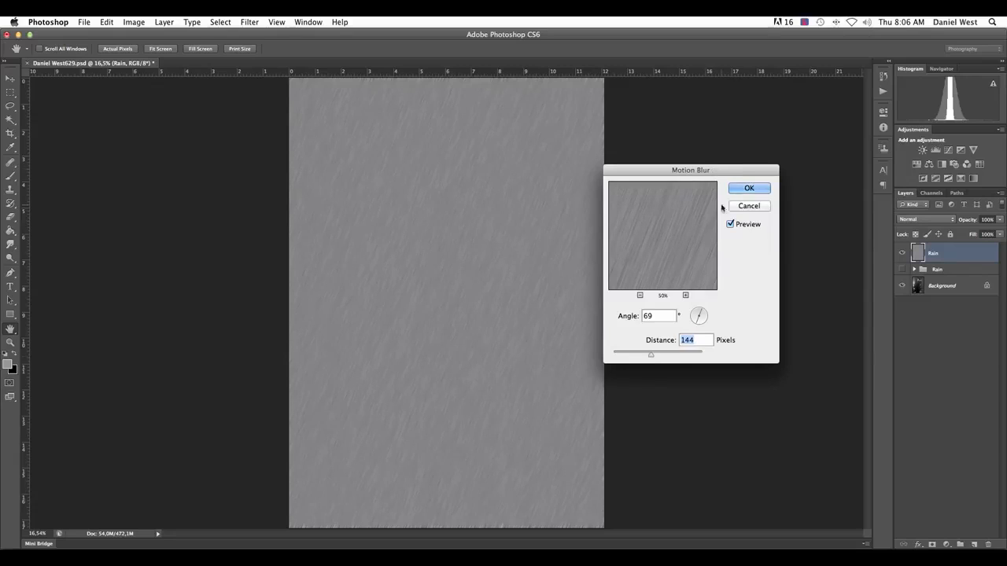
pyautogui.click(747, 190)
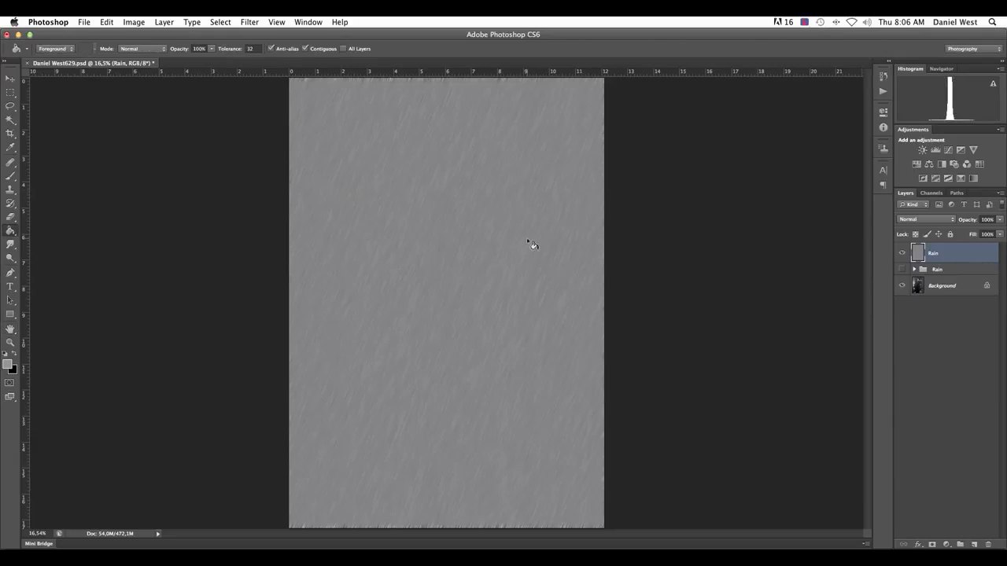
# Set the blend mode of the Rain layer to Screen
pyautogui.click(938, 220)
pyautogui.click(988, 264)
pyautogui.click(936, 219)
pyautogui.click(924, 286)
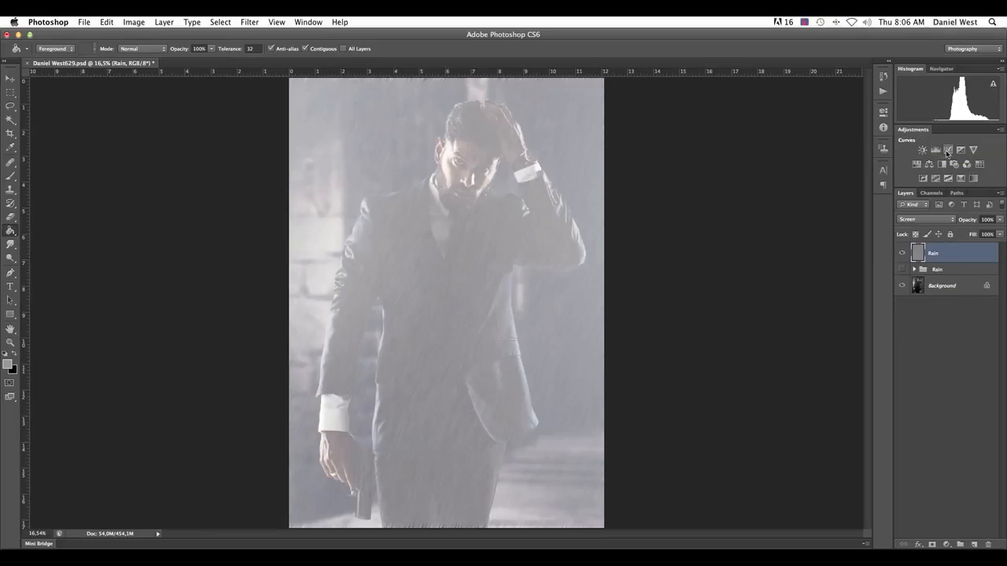
# Add a Curves adjustment layer above the Rain layer and clip it to that layer
pyautogui.click(948, 545)
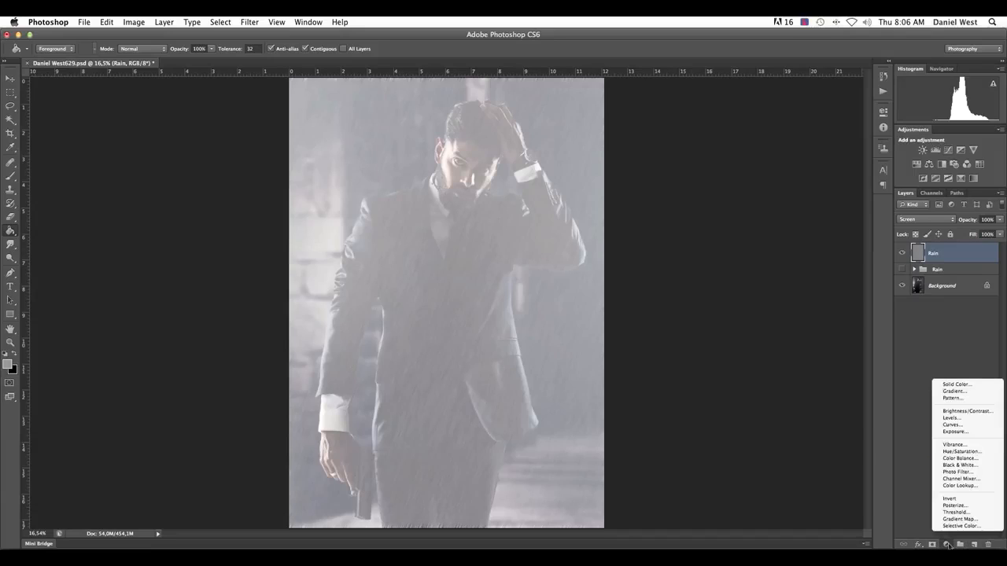
pyautogui.click(961, 422)
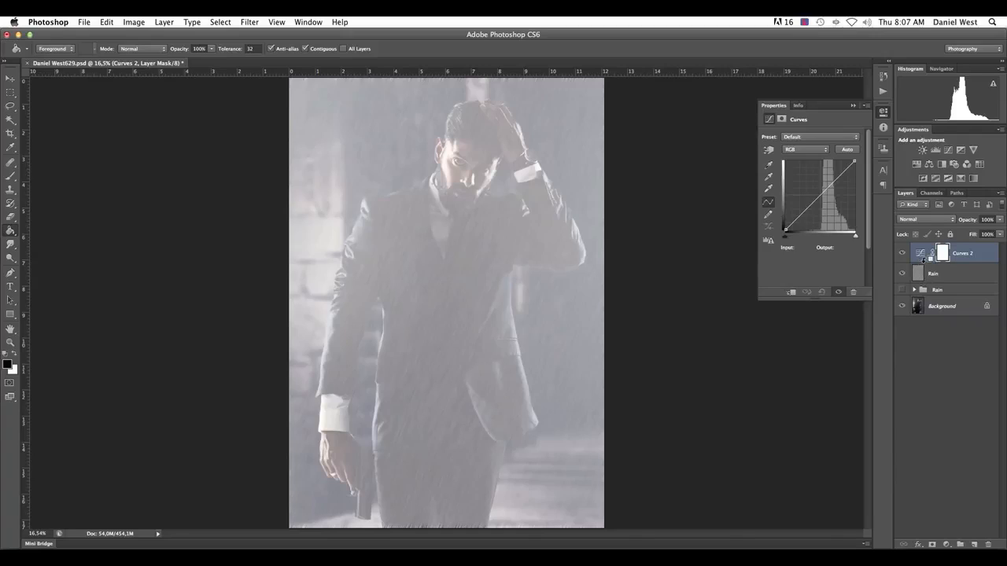
pyautogui.keyDown('alt'); pyautogui.click(924, 262); pyautogui.keyUp('alt')
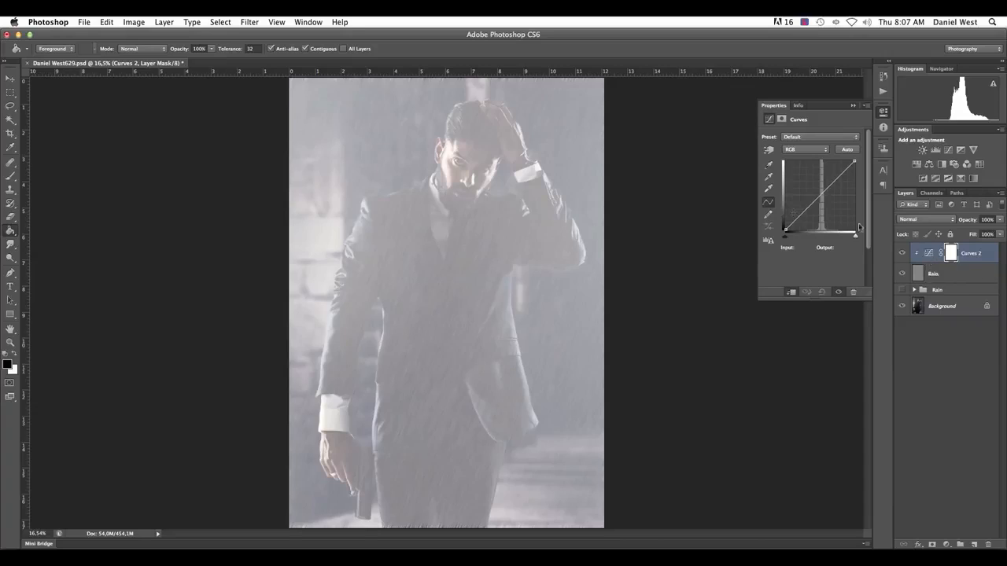
# Add a lower and an upper point to the RGB curve and move the lower one to input 154, output 43
pyautogui.click(803, 211)
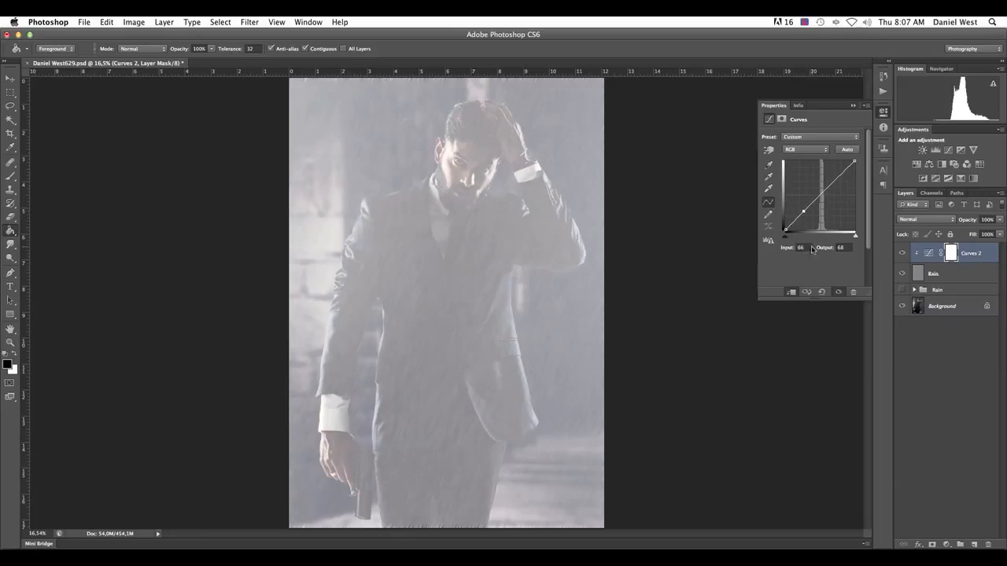
pyautogui.click(841, 173)
pyautogui.moveTo(803, 210); pyautogui.dragTo(828, 217)
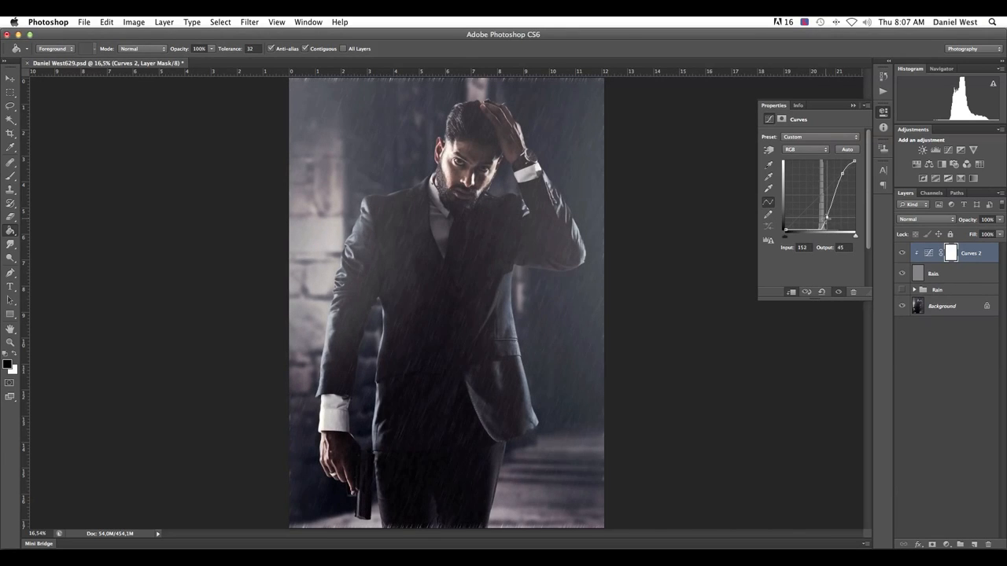
pyautogui.moveTo(828, 217); pyautogui.dragTo(826, 219)
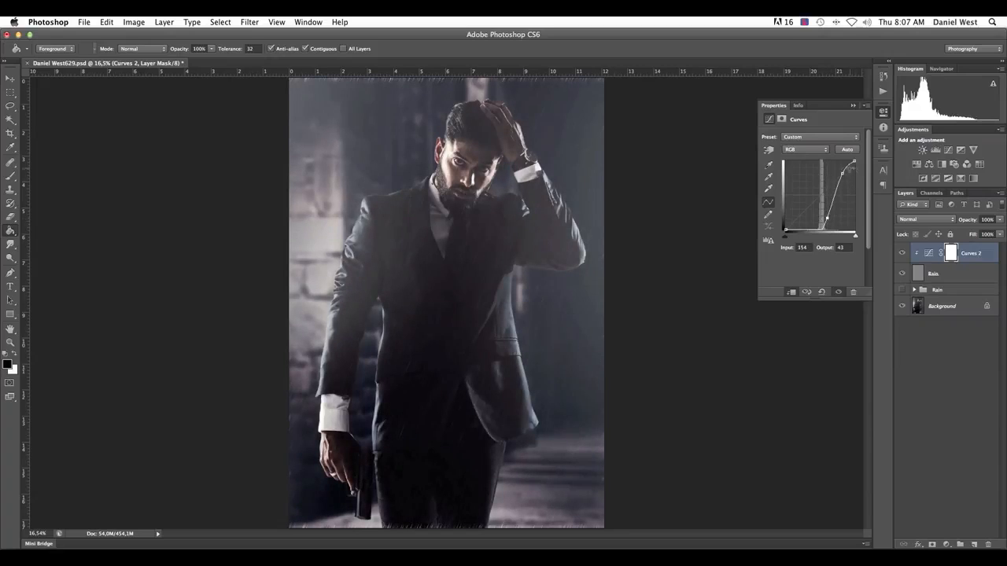
# Move the curve's upper point down along the steep section, nudge the lower point slightly, and collapse the curve settings
pyautogui.moveTo(842, 172); pyautogui.dragTo(837, 184)
pyautogui.moveTo(826, 218); pyautogui.dragTo(827, 220)
pyautogui.click(836, 182)
pyautogui.moveTo(835, 183); pyautogui.dragTo(836, 182)
pyautogui.click(853, 105)
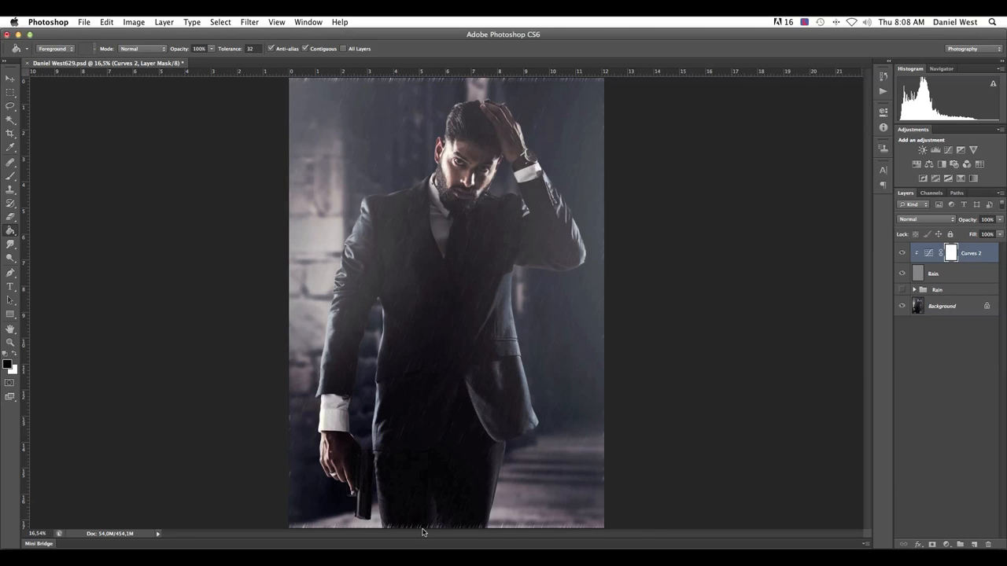
# Inspect the rain along the photo's lower edge and scale the Rain layer about its center to about 197%
pyautogui.press('super+equal')
pyautogui.press('super+equal')
pyautogui.moveTo(445, 240); pyautogui.dragTo(449, 210)
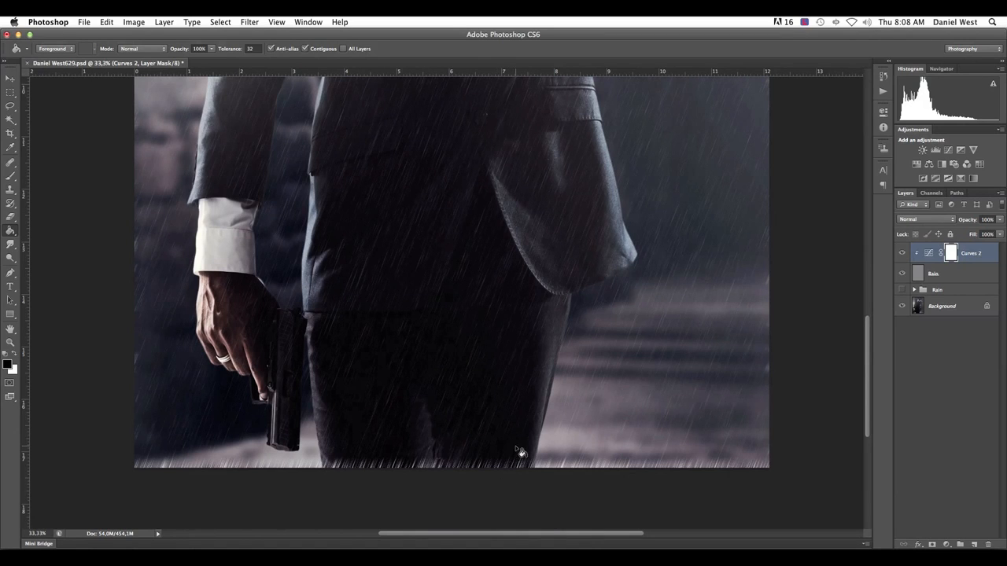
pyautogui.press('super+minus')
pyautogui.press('super+minus')
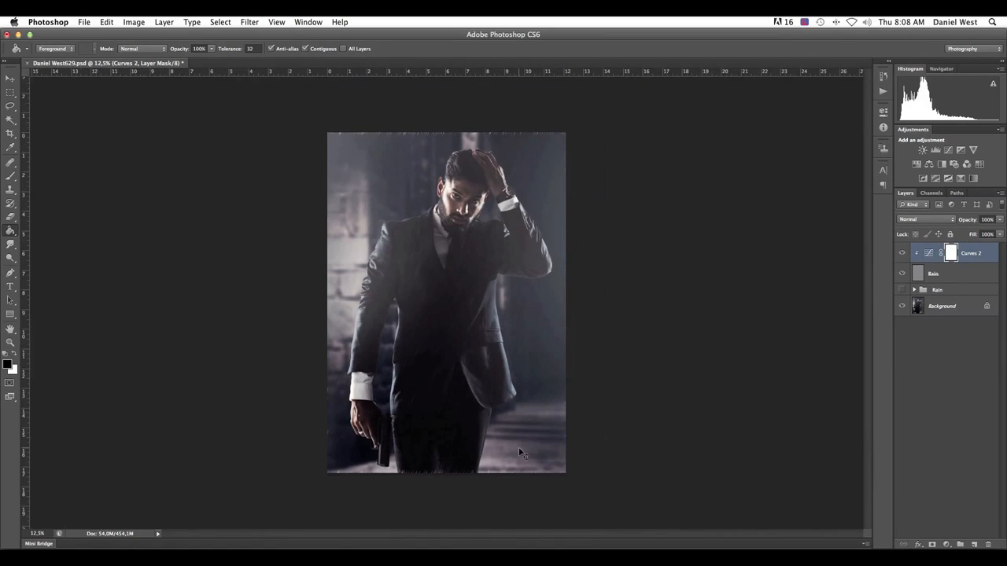
pyautogui.click(925, 275)
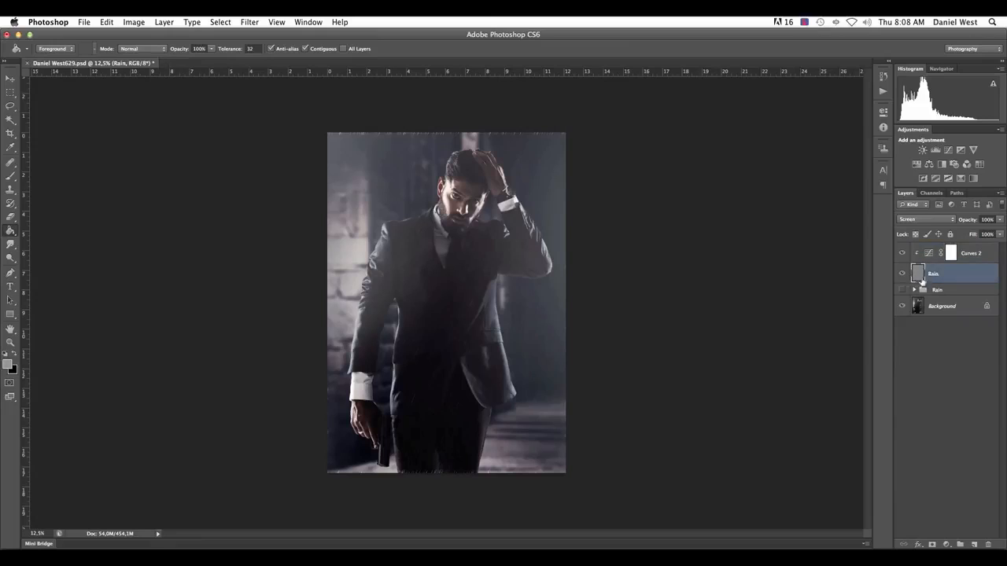
pyautogui.press('super+t')
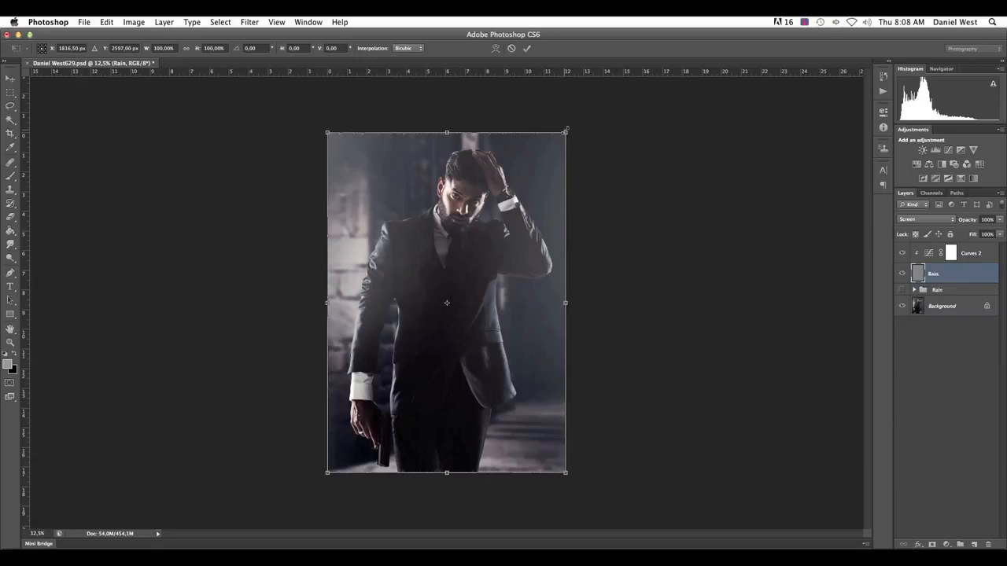
pyautogui.moveTo(565, 130); pyautogui.dragTo(844, 67)
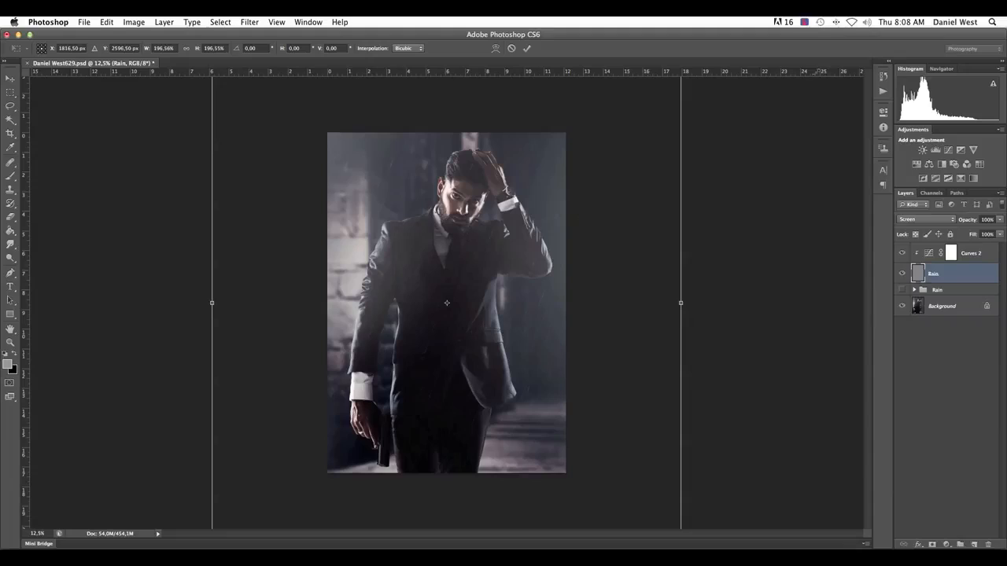
pyautogui.press('g')
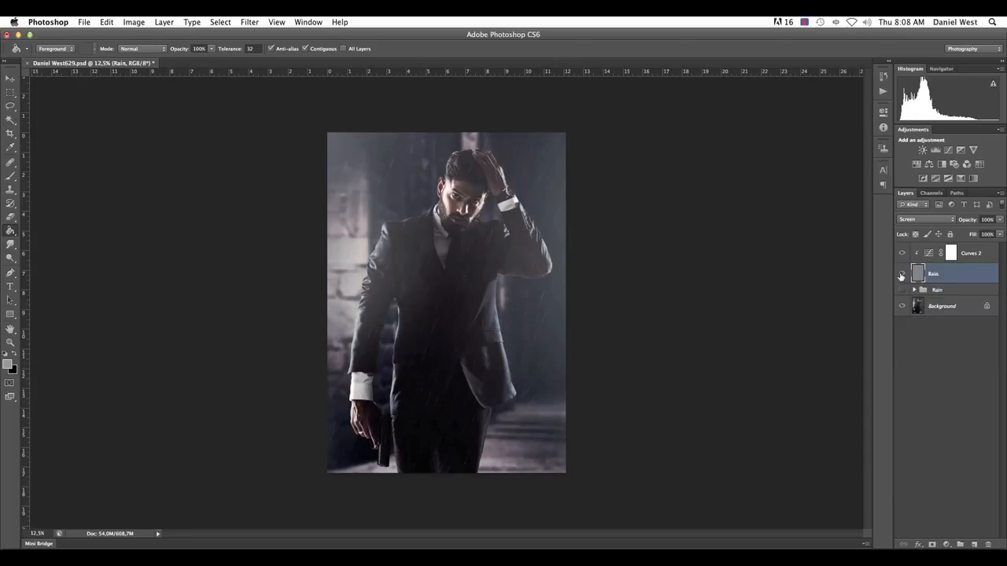
# Reopen the Curves 2 adjustment and fine-tune the lower point of its curve
pyautogui.click(951, 253)
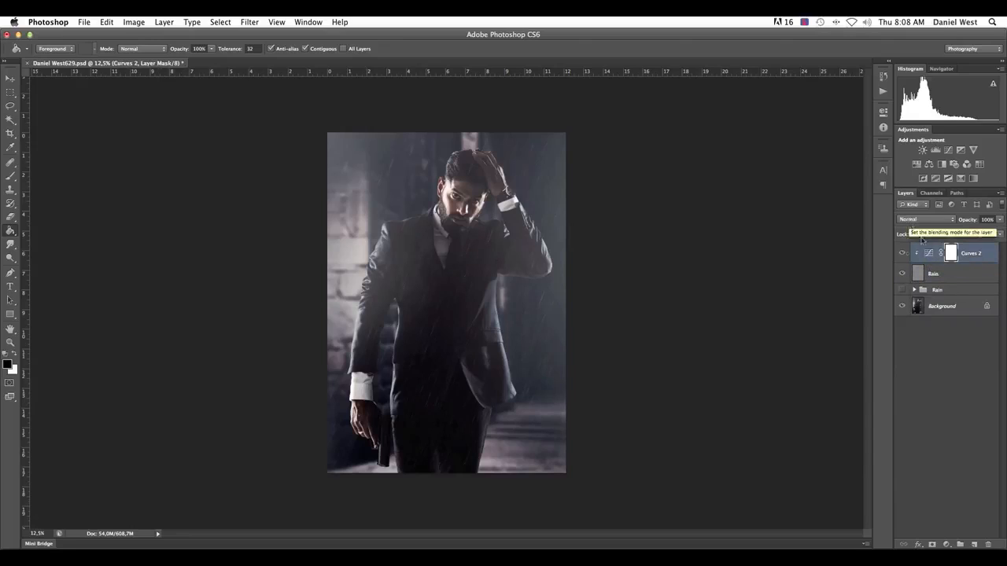
pyautogui.click(929, 254)
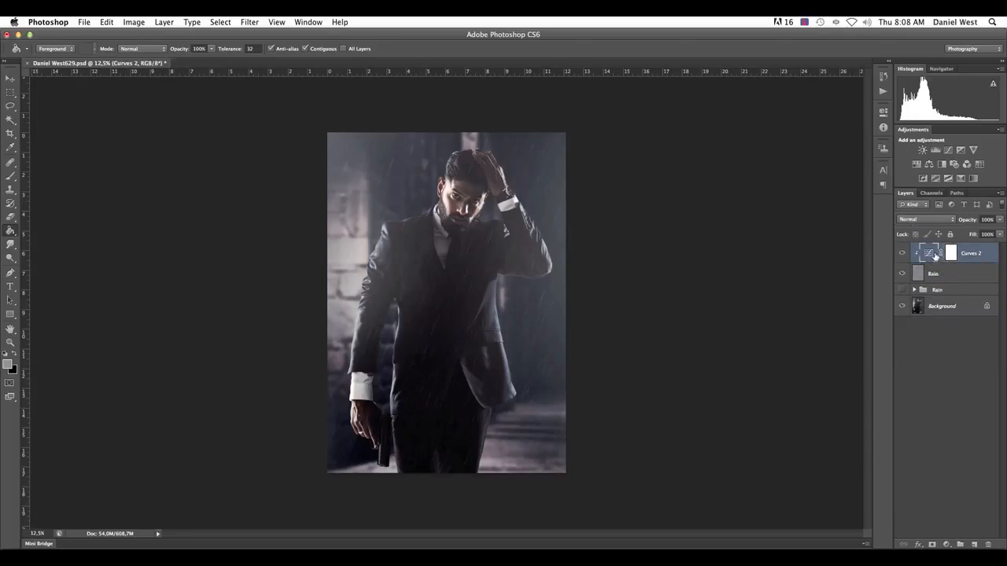
pyautogui.doubleClick(927, 258)
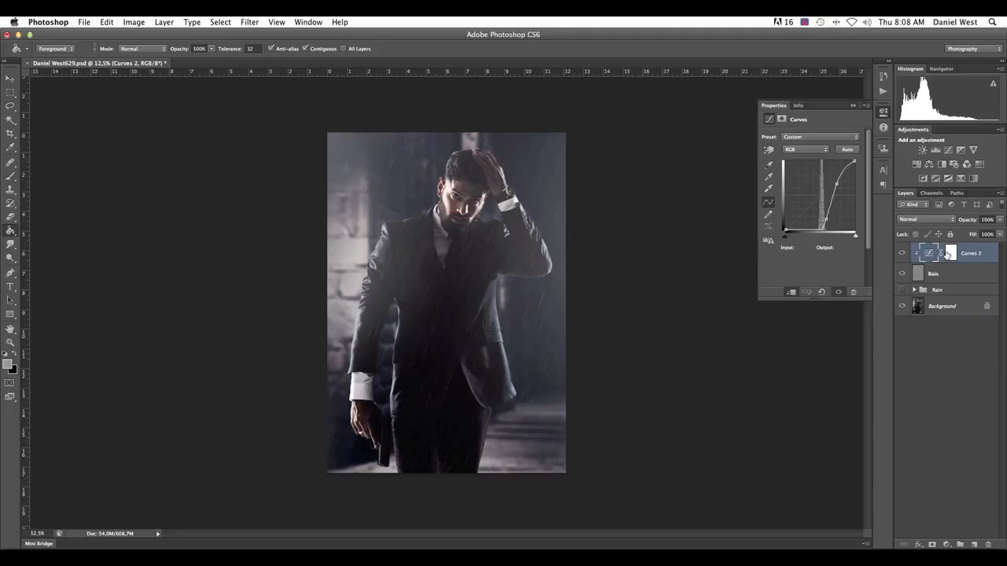
pyautogui.moveTo(833, 217); pyautogui.dragTo(826, 221)
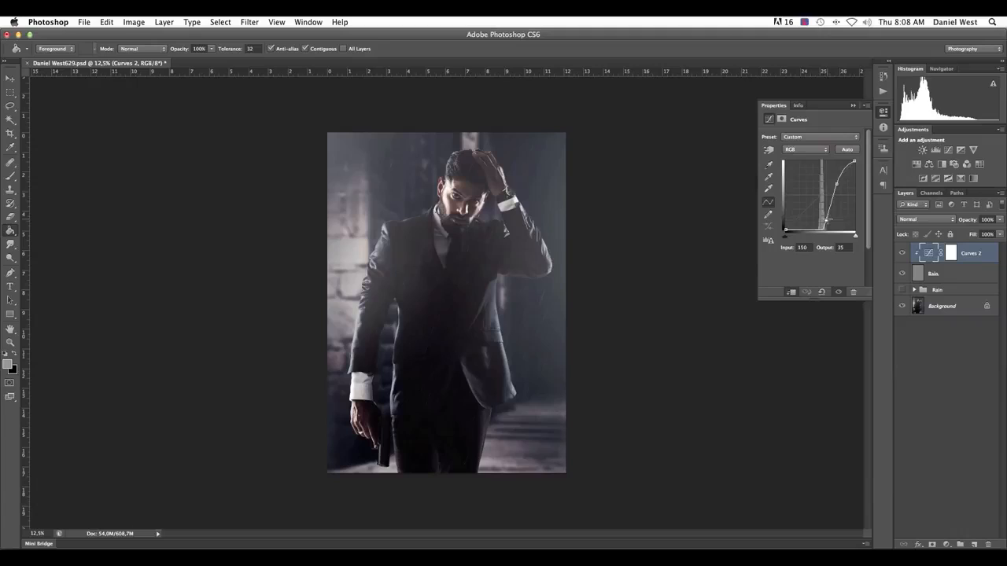
# Select the Rain layer together with its clipped Curves 2 adjustment and duplicate the pair twice
pyautogui.click(917, 275)
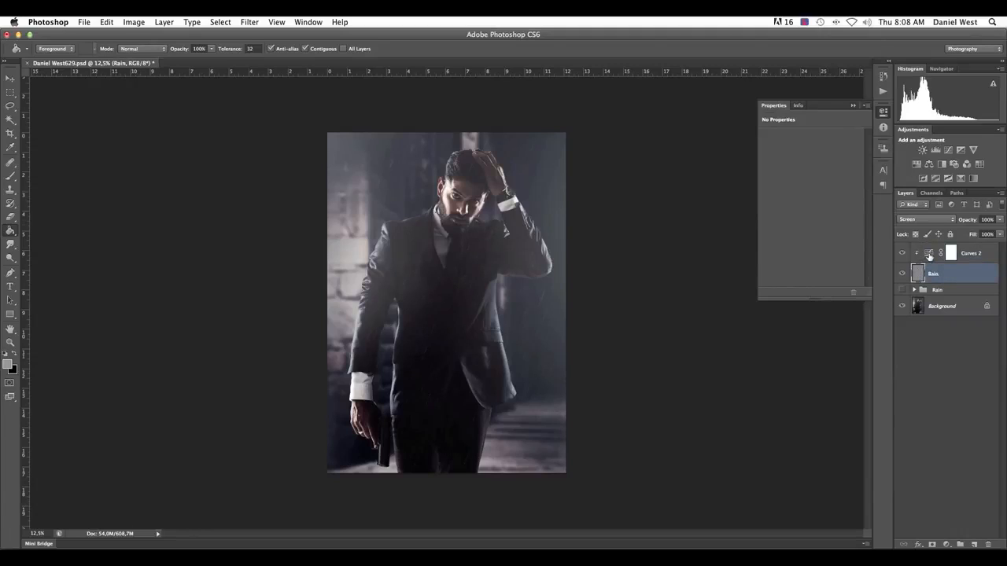
pyautogui.keyDown('shift'); pyautogui.click(928, 256); pyautogui.keyUp('shift')
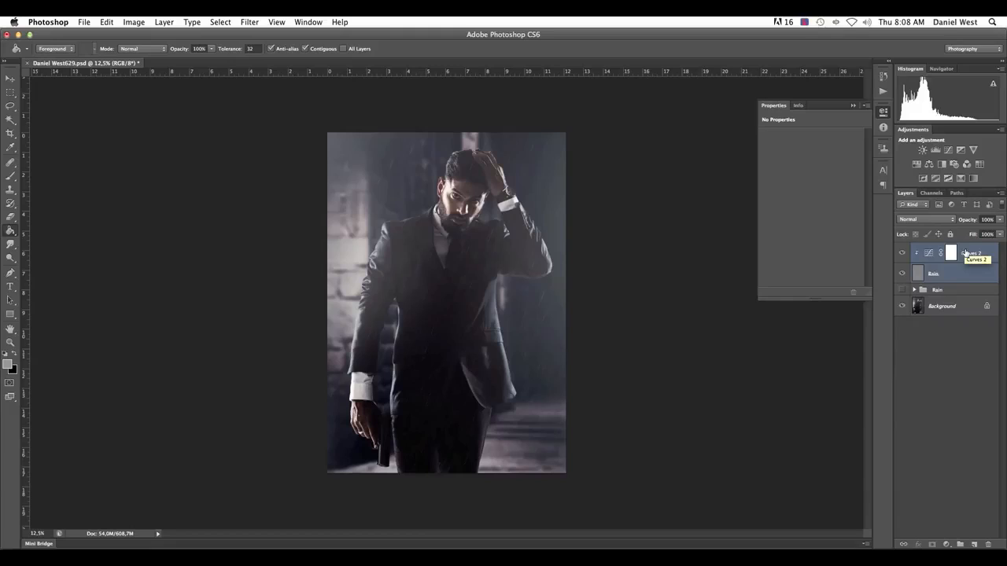
pyautogui.press('super+j')
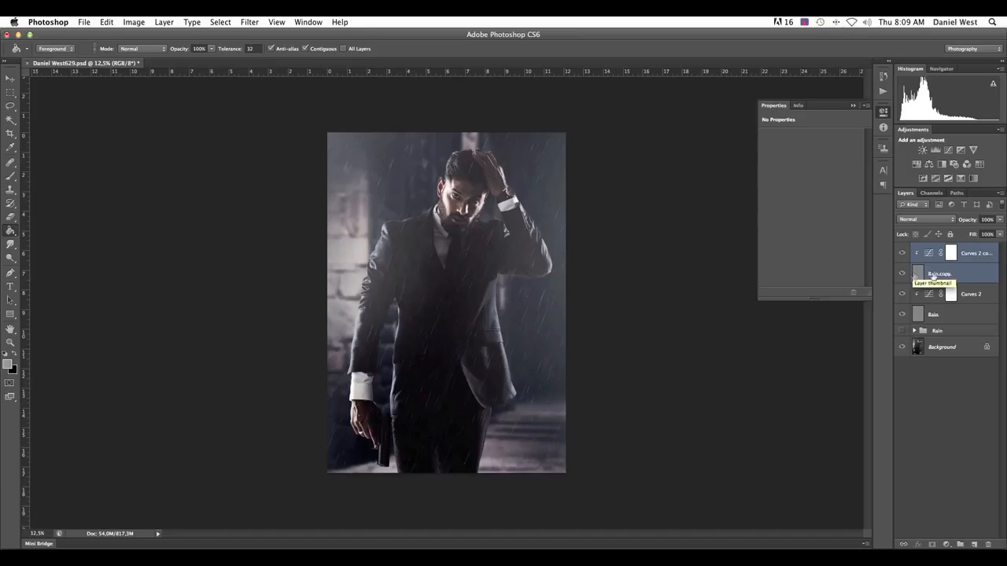
pyautogui.press('super+j')
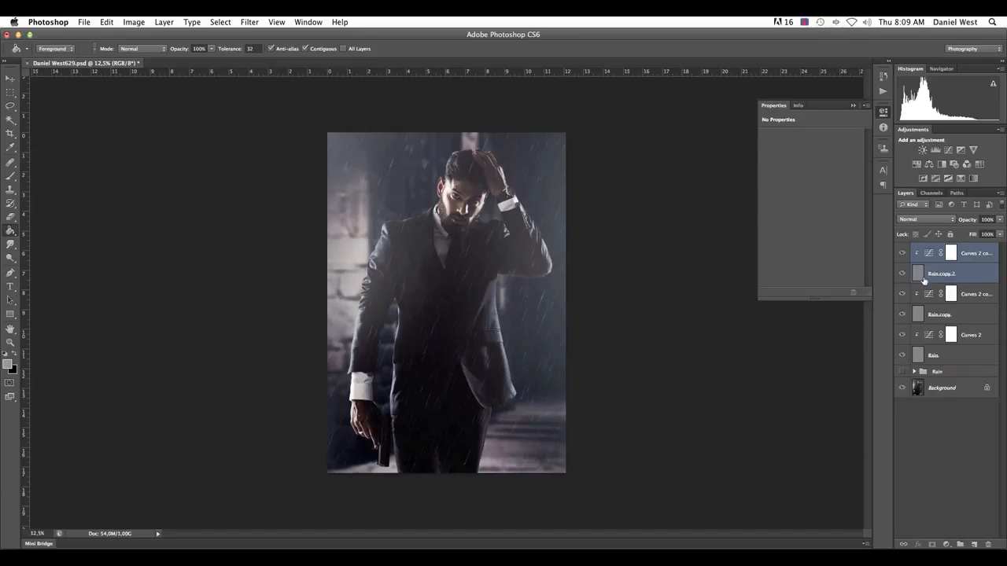
# Scale the Rain copy 2 layer about its center to about 65% with Free Transform
pyautogui.click(926, 274)
pyautogui.click(929, 427)
pyautogui.click(918, 275)
pyautogui.press('super+t')
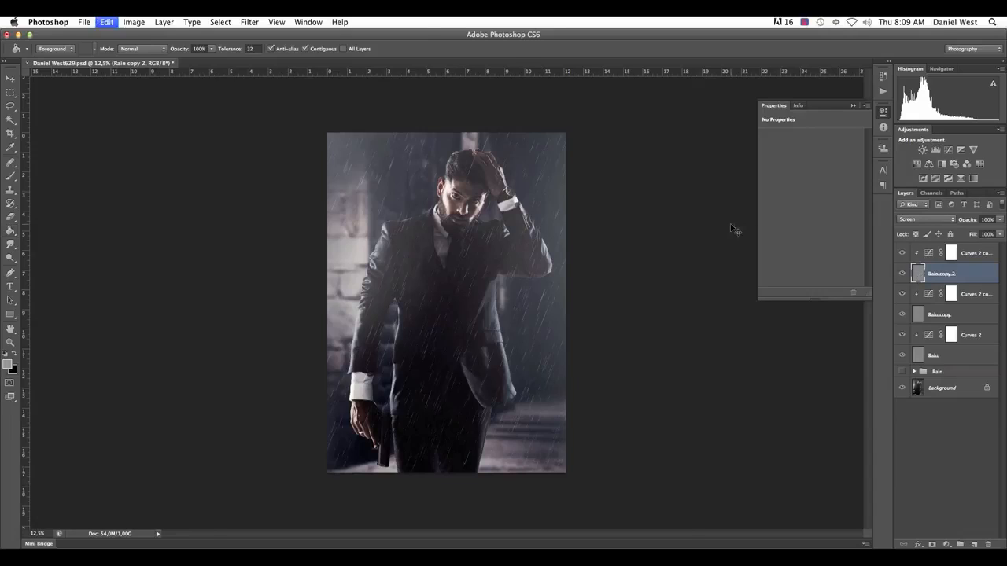
pyautogui.press('super+minus')
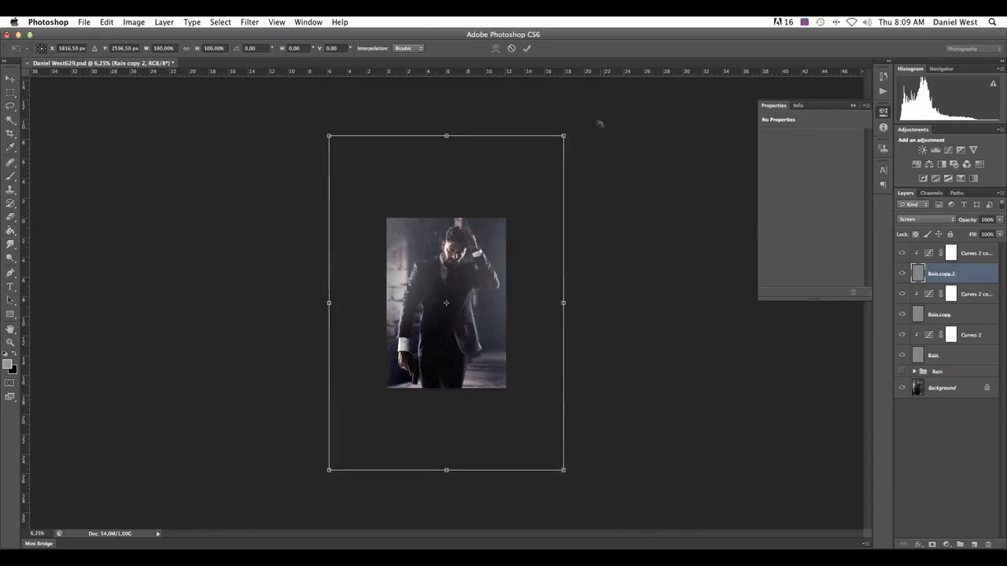
pyautogui.moveTo(566, 135); pyautogui.dragTo(508, 184)
pyautogui.press('super+equal')
pyautogui.press('super+equal')
pyautogui.press('super+equal')
pyautogui.press('super+equal')
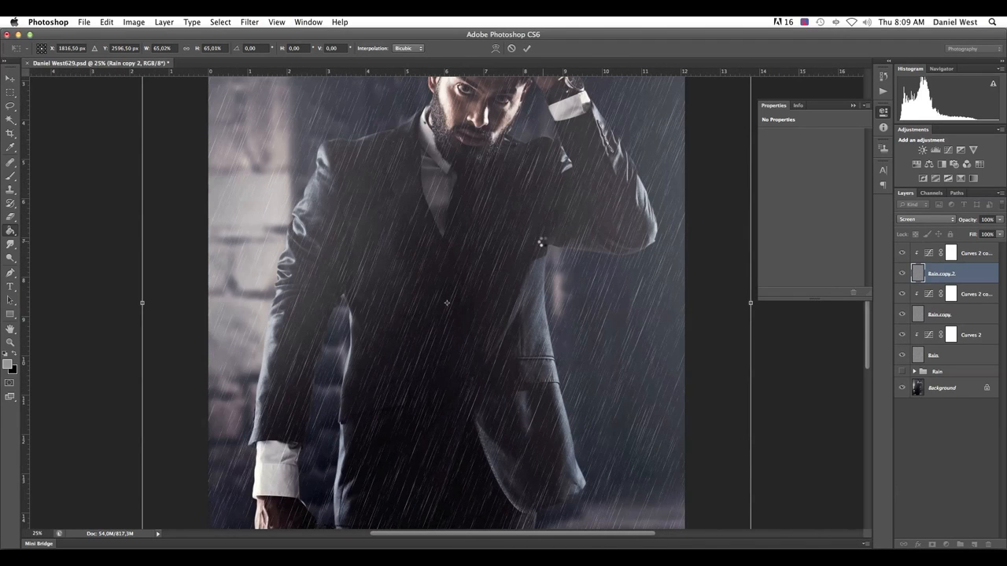
pyautogui.press('Return')
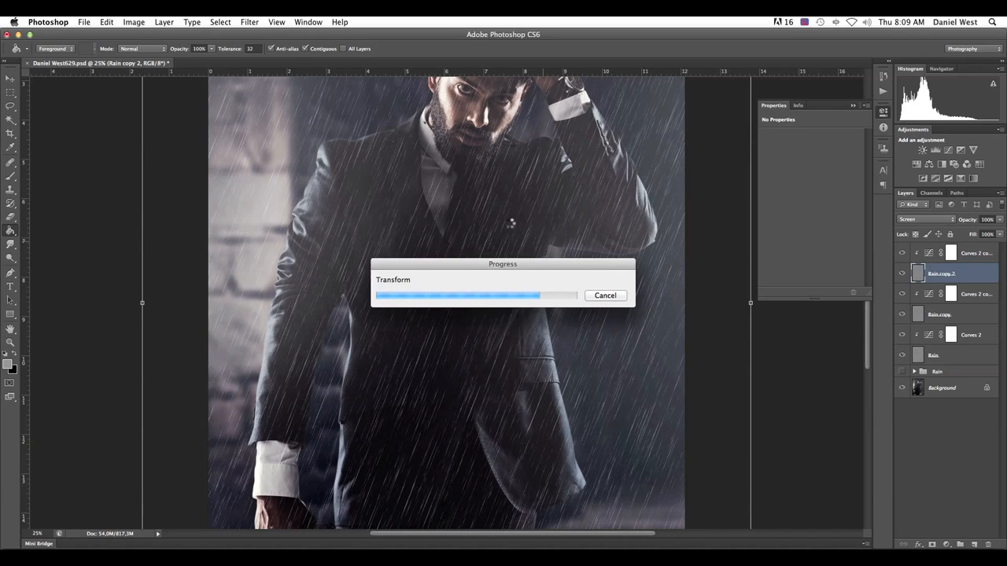
pyautogui.press('super+minus')
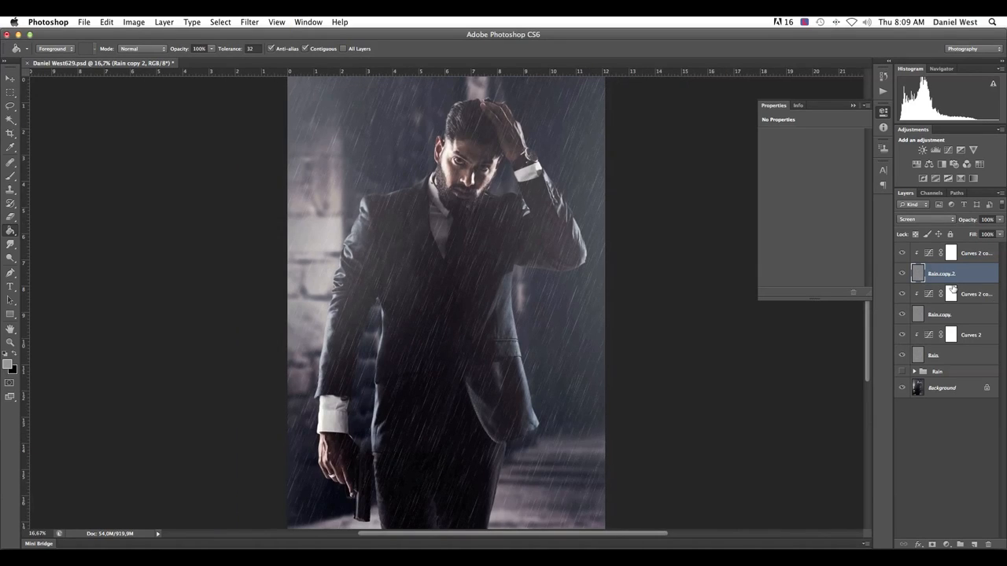
# On the topmost Curves adjustment, shift the lower point toward higher input and move the upper point to about input 208, output 216
pyautogui.click(931, 254)
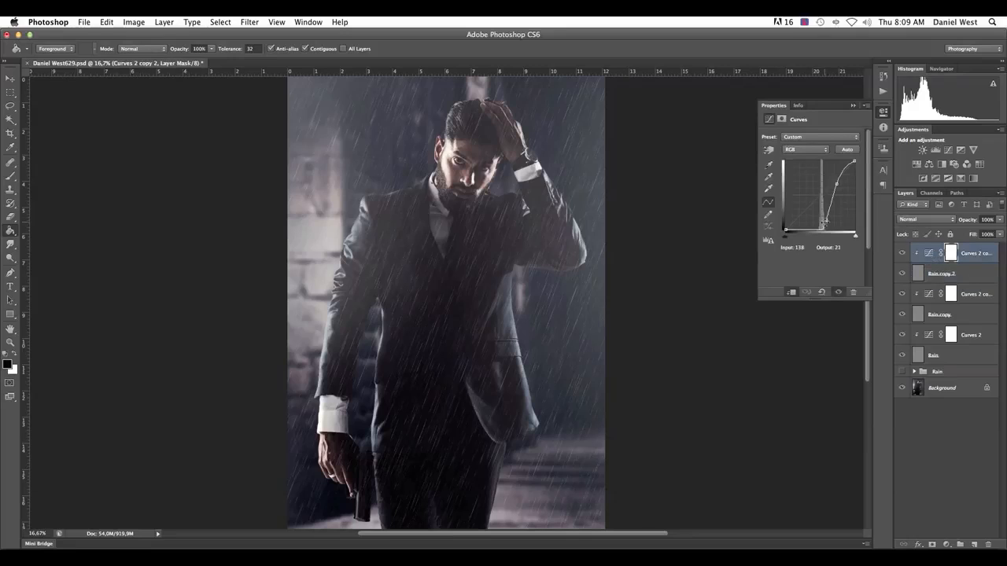
pyautogui.moveTo(825, 221); pyautogui.dragTo(829, 221)
pyautogui.moveTo(836, 183); pyautogui.dragTo(843, 170)
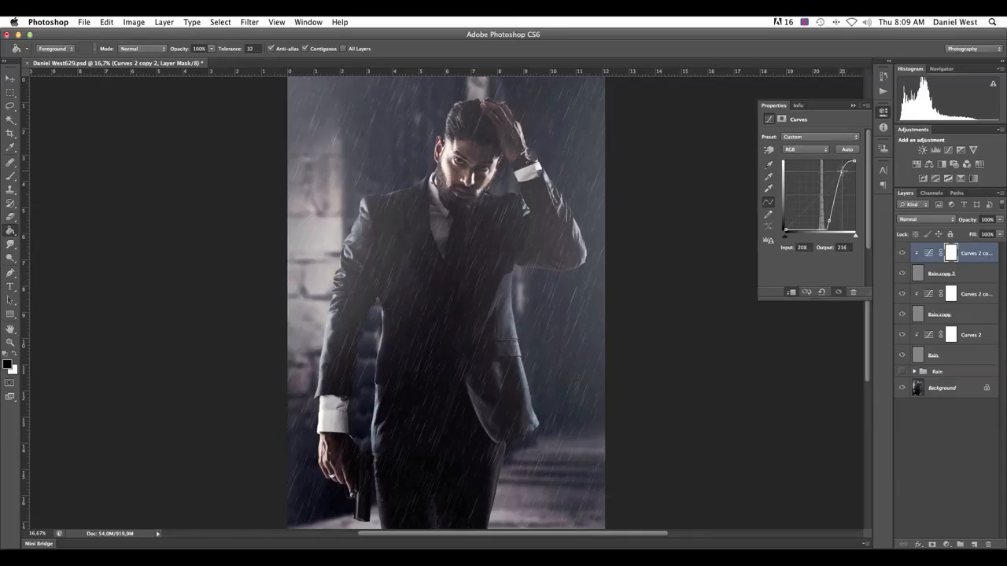
pyautogui.moveTo(828, 220); pyautogui.dragTo(830, 220)
# On the Curves adjustment clipped to Rain copy, shift the lower point slightly toward higher input and raise the upper point slightly
pyautogui.click(931, 295)
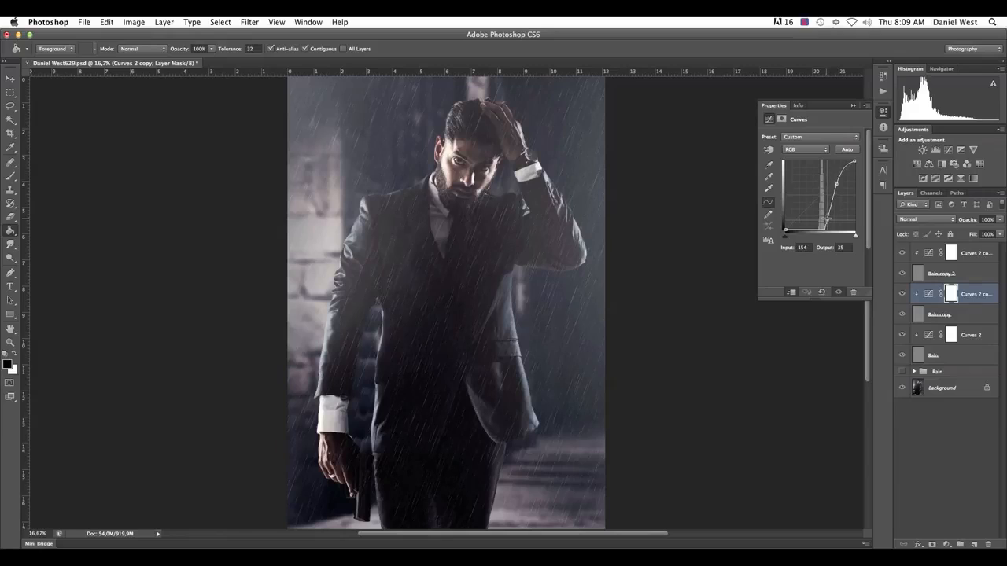
pyautogui.moveTo(827, 221); pyautogui.dragTo(828, 220)
pyautogui.moveTo(838, 183); pyautogui.dragTo(837, 178)
# Group the three rain layers with their three Curves adjustments and name the group "rain"
pyautogui.click(927, 252)
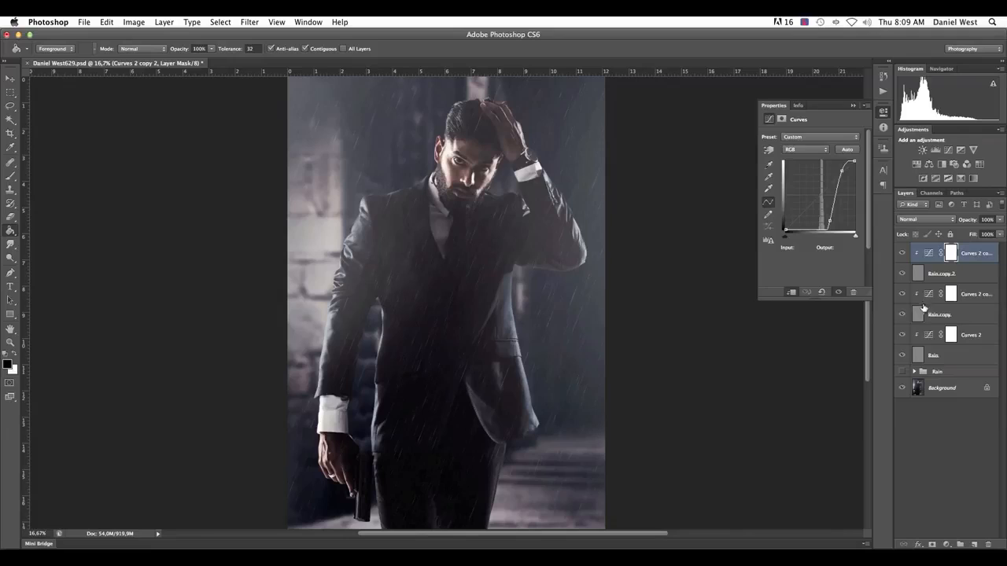
pyautogui.keyDown('shift'); pyautogui.click(924, 356); pyautogui.keyUp('shift')
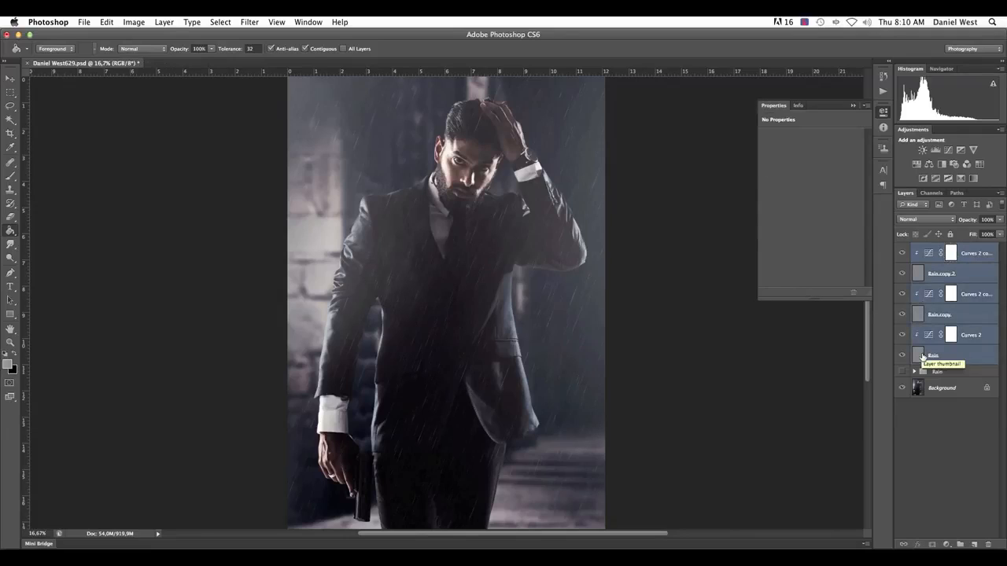
pyautogui.hotkey('ctrl', 'g')
pyautogui.doubleClick(940, 248)
pyautogui.write('ra')
pyautogui.press('Return')
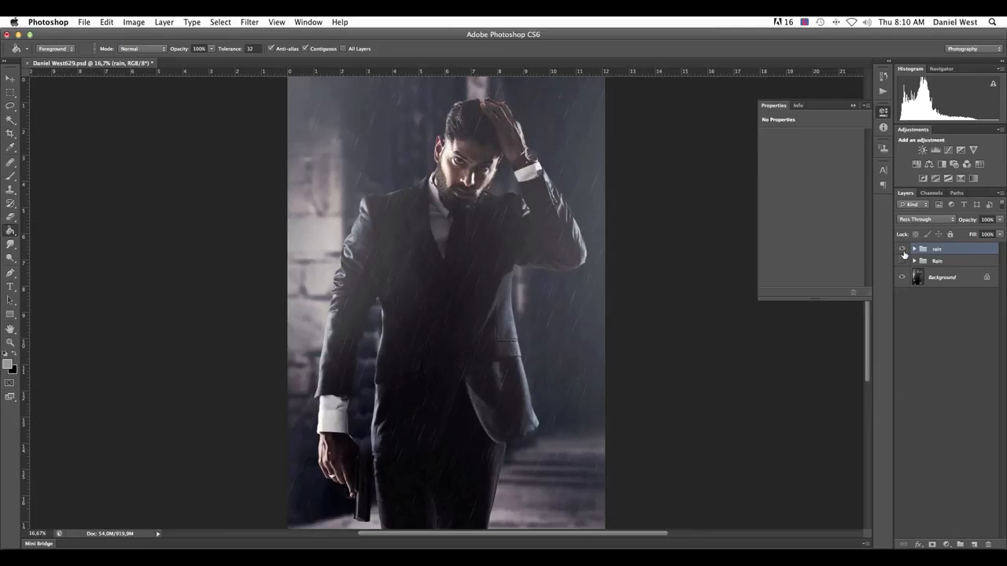
# Add a new empty layer above the rain group
pyautogui.press('super+minus')
pyautogui.press('super+plus')
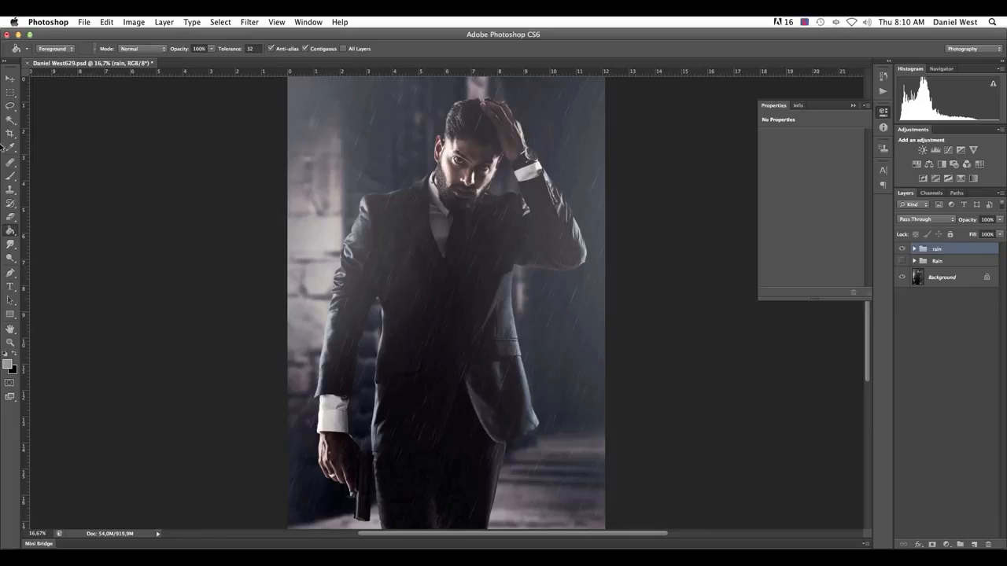
pyautogui.click(973, 544)
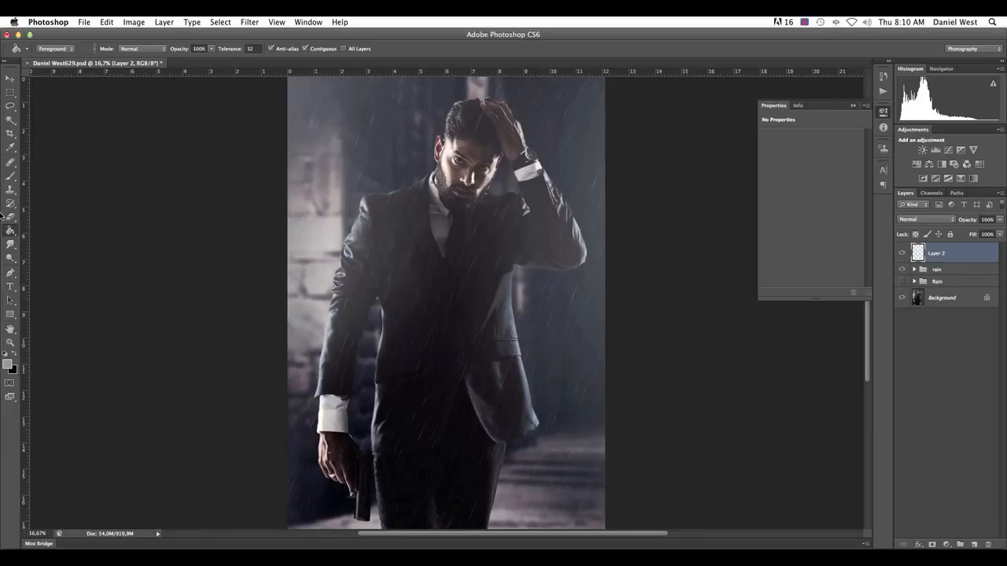
# Set up the Brush tool with the 46 px spatter tip enlarged to 144 px
pyautogui.click(10, 175)
pyautogui.rightClick(497, 211)
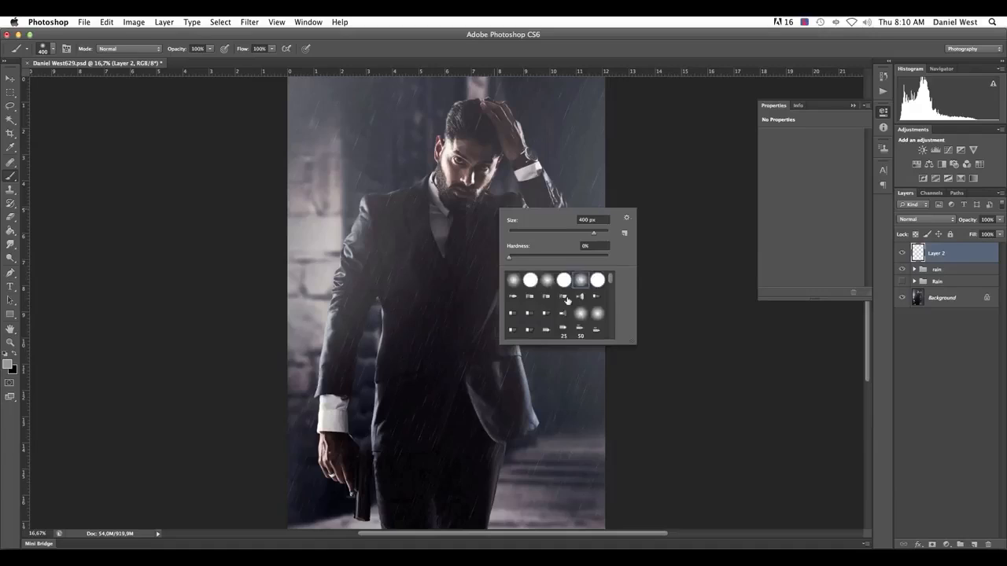
pyautogui.scroll(-3, 566, 301)
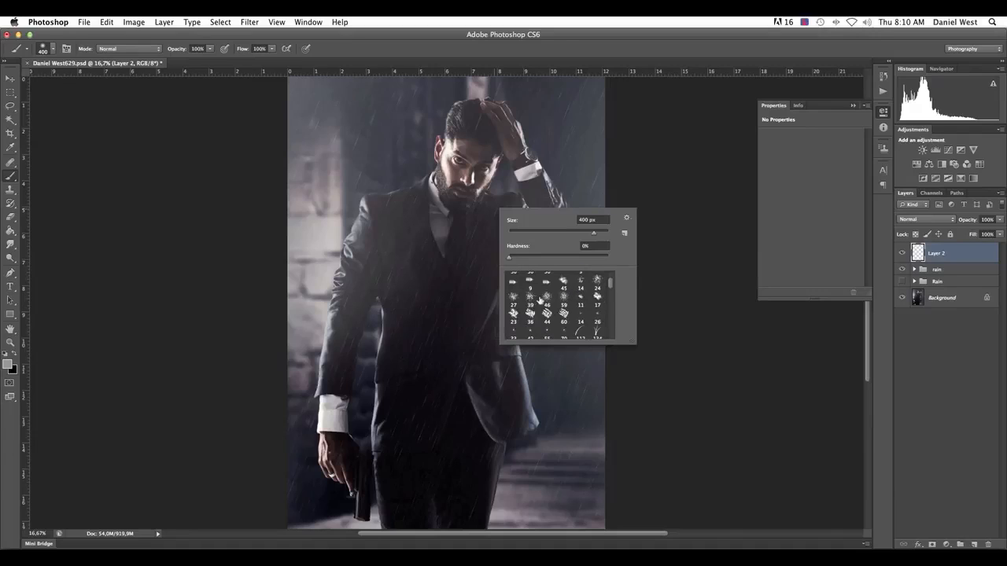
pyautogui.click(513, 299)
pyautogui.click(546, 301)
pyautogui.moveTo(531, 235); pyautogui.dragTo(569, 236)
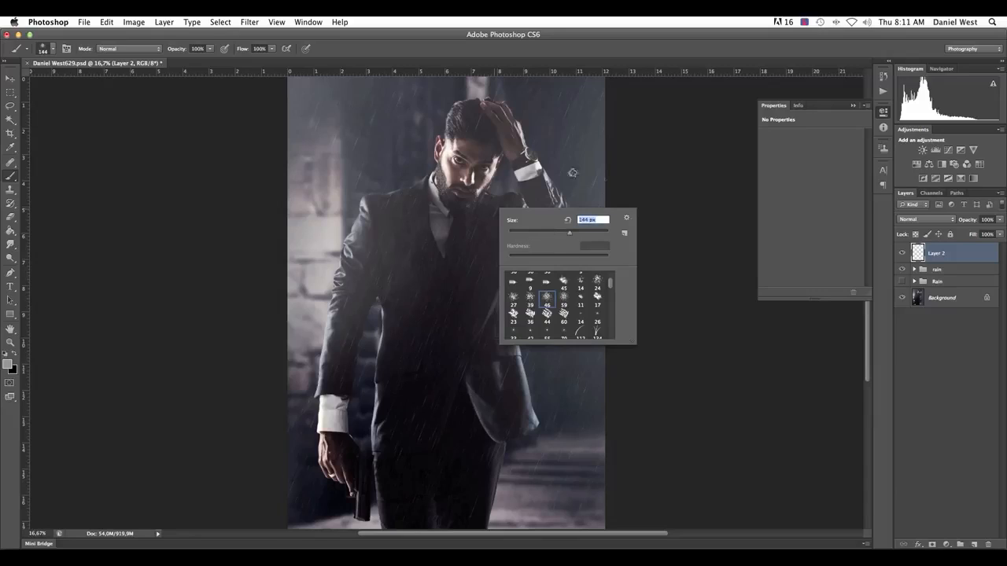
pyautogui.click(715, 154)
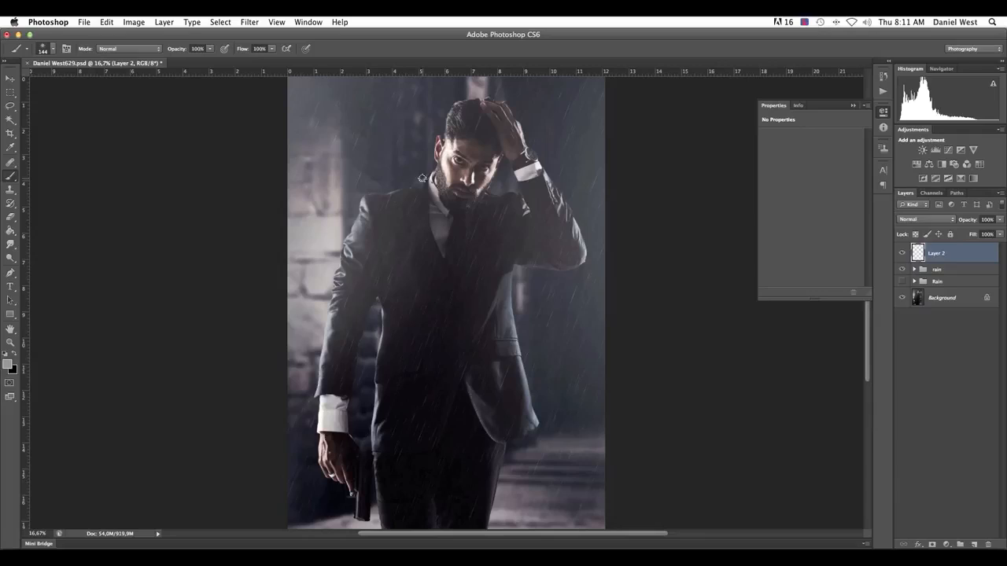
# Paint fine water splashes along both shoulders and the raised arm on Layer 2, and lower its opacity to about 19%
pyautogui.click(377, 192)
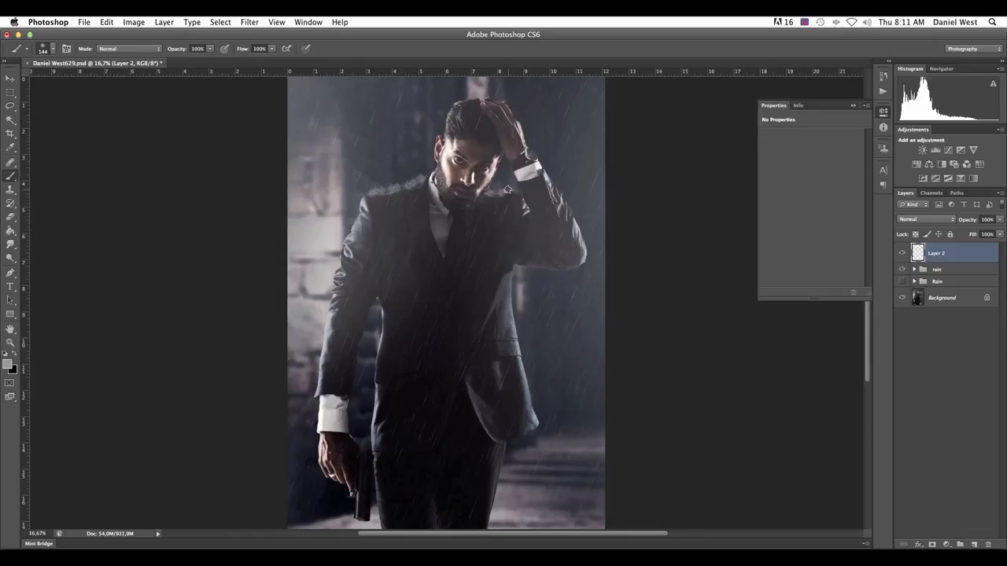
pyautogui.moveTo(542, 182)
pyautogui.mouseDown()
pyautogui.moveTo(550, 173)
pyautogui.moveTo(559, 192)
pyautogui.moveTo(555, 182)
pyautogui.mouseUp()
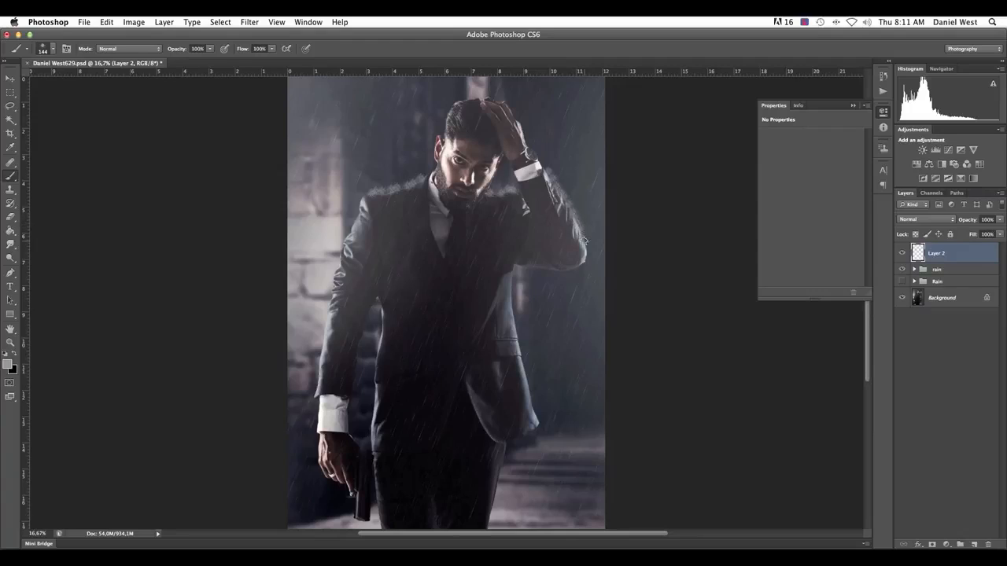
pyautogui.moveTo(542, 164)
pyautogui.mouseDown()
pyautogui.moveTo(533, 147)
pyautogui.moveTo(541, 164)
pyautogui.mouseUp()
pyautogui.click(999, 220)
pyautogui.moveTo(999, 228); pyautogui.dragTo(962, 228)
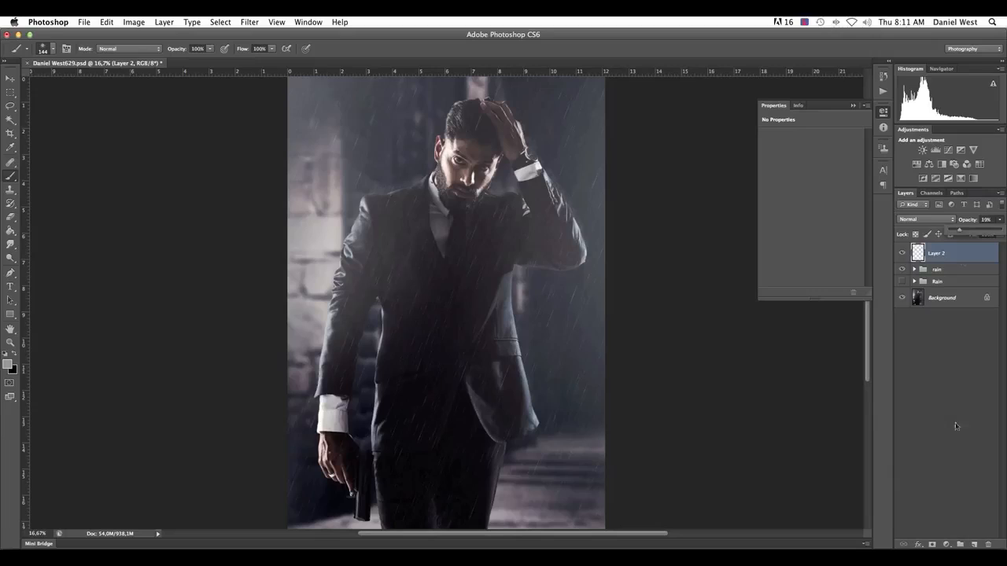
# On a new top layer, paint larger splashes around the shoulder, head and raised arm with the 59 px spatter tip at 384 px
pyautogui.click(974, 544)
pyautogui.rightClick(366, 134)
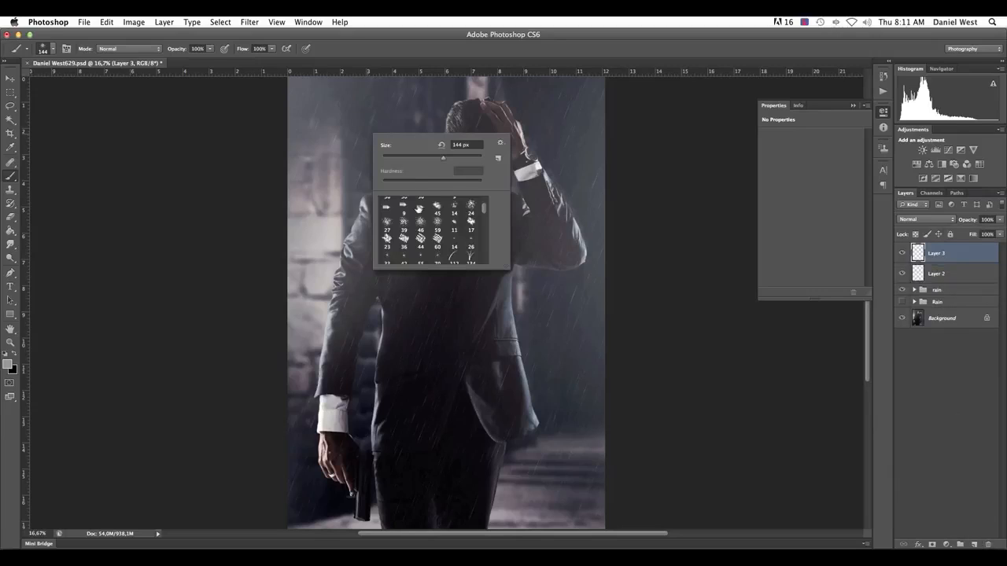
pyautogui.click(437, 222)
pyautogui.moveTo(409, 161); pyautogui.dragTo(469, 160)
pyautogui.click(472, 59)
pyautogui.moveTo(397, 183)
pyautogui.mouseDown()
pyautogui.moveTo(358, 206)
pyautogui.moveTo(357, 220)
pyautogui.mouseUp()
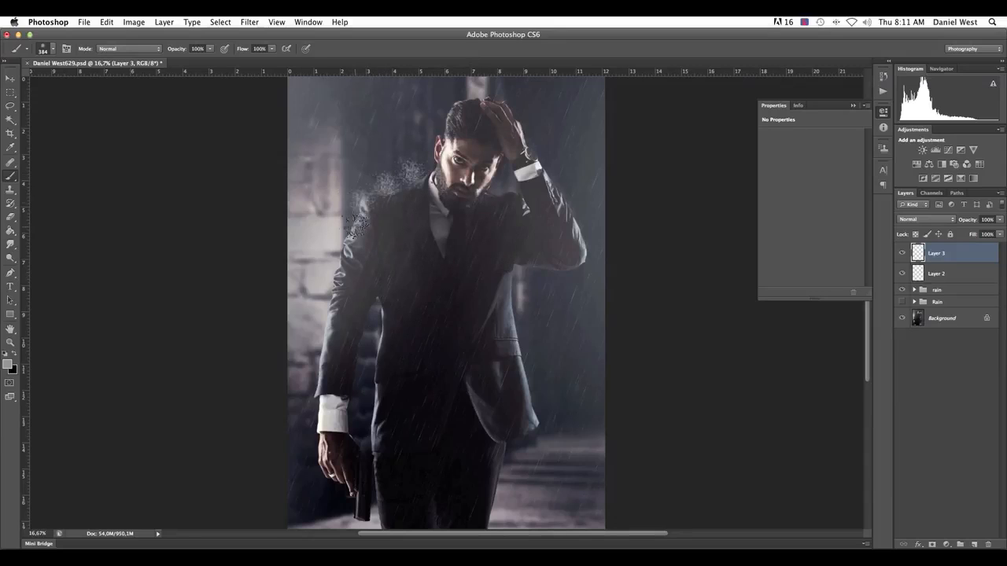
pyautogui.moveTo(472, 96)
pyautogui.mouseDown()
pyautogui.moveTo(464, 98)
pyautogui.moveTo(520, 108)
pyautogui.moveTo(529, 145)
pyautogui.moveTo(591, 243)
pyautogui.moveTo(576, 210)
pyautogui.mouseUp()
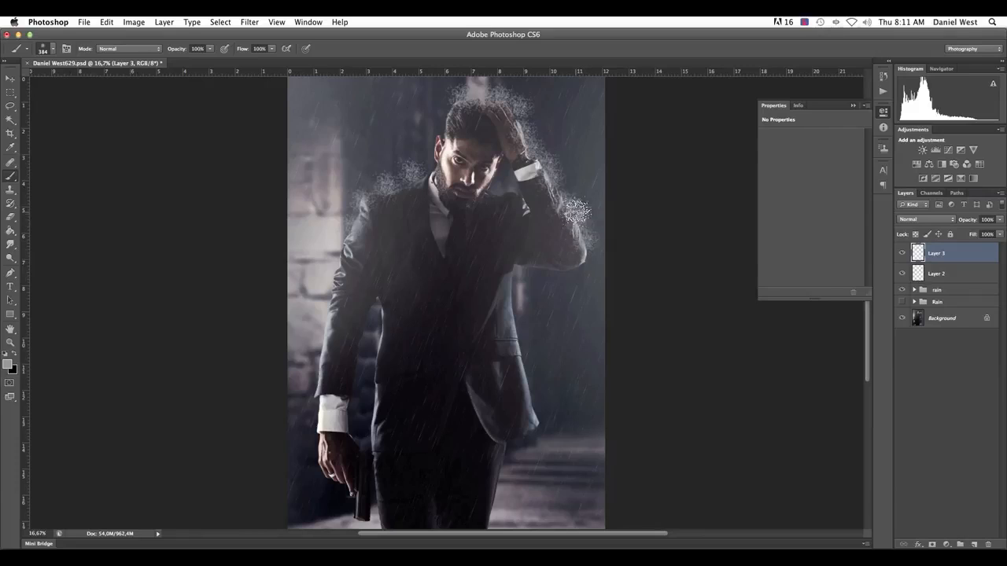
# Erase the splashes that overlap the man's head, hand and raised arm on Layer 3, using a 500 px eraser
pyautogui.click(11, 216)
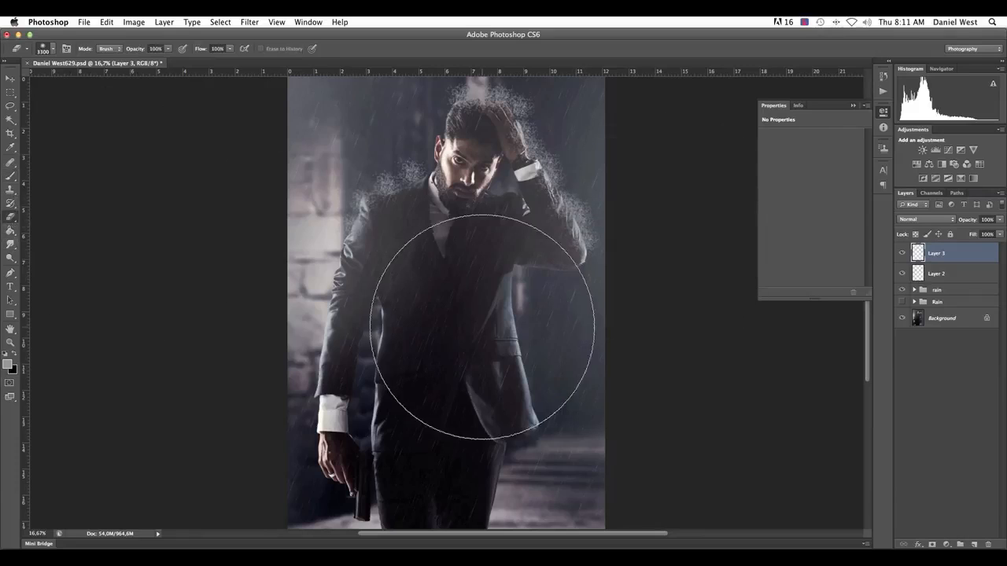
pyautogui.press('[')
pyautogui.press('[')
pyautogui.press('[')
pyautogui.press('[')
pyautogui.press('[')
pyautogui.press('[')
pyautogui.press('[')
pyautogui.press('[')
pyautogui.press('[')
pyautogui.press('[')
pyautogui.press('[')
pyautogui.press('[')
pyautogui.press('[')
pyautogui.press('[')
pyautogui.press('[')
pyautogui.press('[')
pyautogui.press('[')
pyautogui.press('[')
pyautogui.press('[')
pyautogui.press('[')
pyautogui.press('[')
pyautogui.press('[')
pyautogui.press('[')
pyautogui.press('[')
pyautogui.press('[')
pyautogui.press('[')
pyautogui.press('[')
pyautogui.press('[')
pyautogui.press('[')
pyautogui.press('[')
pyautogui.press(']')
pyautogui.press(']')
pyautogui.rightClick(571, 256)
pyautogui.moveTo(559, 240)
pyautogui.mouseDown()
pyautogui.moveTo(564, 247)
pyautogui.moveTo(503, 128)
pyautogui.moveTo(474, 122)
pyautogui.moveTo(462, 139)
pyautogui.mouseUp()
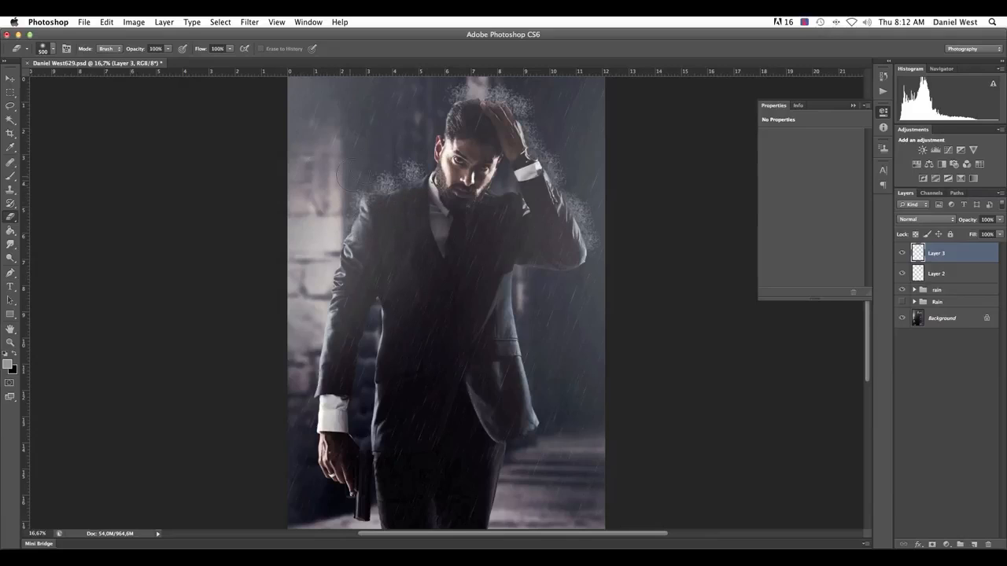
# Fade the outer edges of the Layer 3 splashes using a soft eraser enlarged to 2158 px with 0% hardness
pyautogui.rightClick(386, 165)
pyautogui.moveTo(484, 187); pyautogui.dragTo(491, 186)
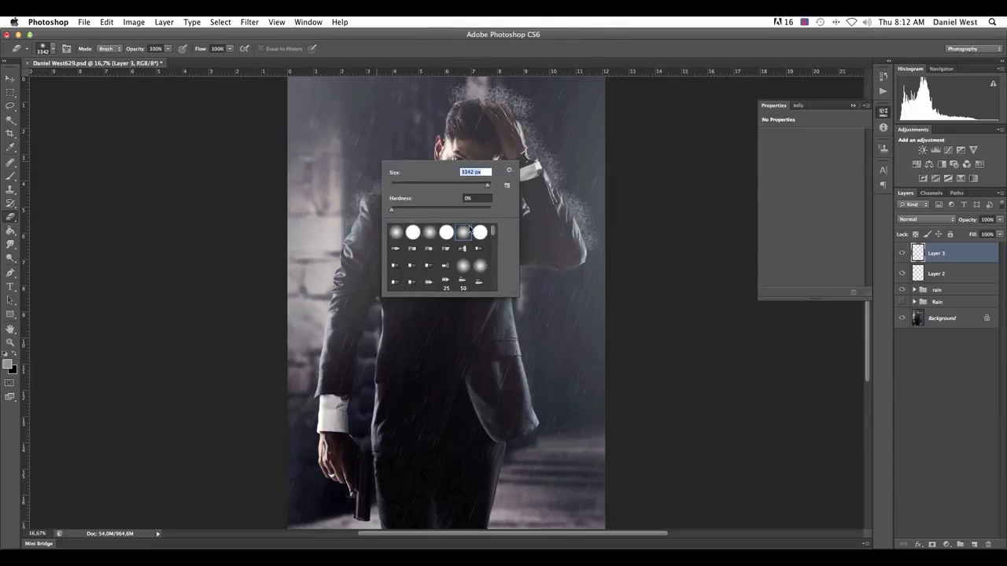
pyautogui.moveTo(483, 187); pyautogui.dragTo(484, 188)
pyautogui.click(608, 115)
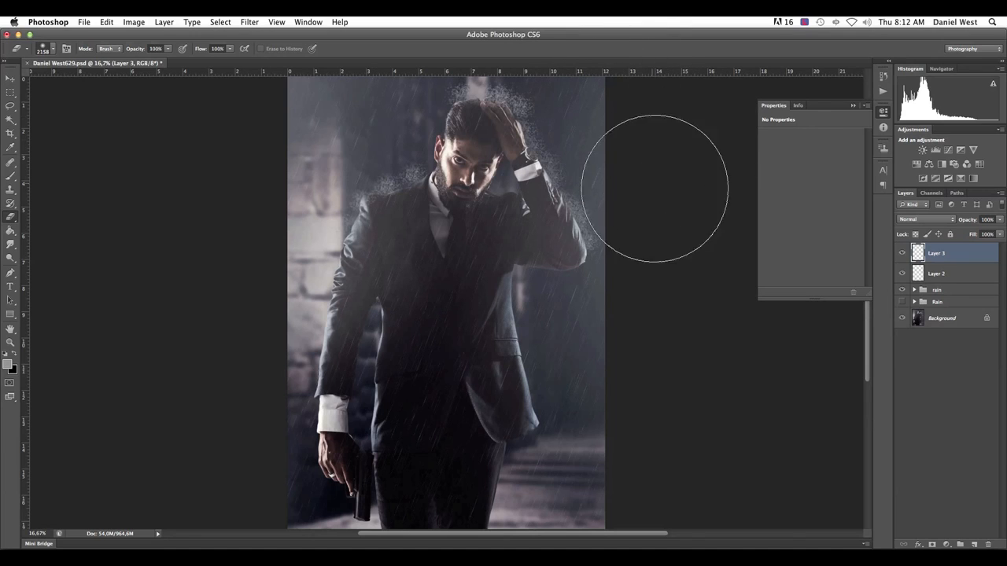
# Reduce the eraser to 500 px and thin out the remaining splashes above the shoulder, head and raised arm
pyautogui.press('[')
pyautogui.press('[')
pyautogui.press('[')
pyautogui.press('[')
pyautogui.press('[')
pyautogui.press('[')
pyautogui.press('[')
pyautogui.press('[')
pyautogui.press('[')
pyautogui.press('[')
pyautogui.press('[')
pyautogui.press('[')
pyautogui.press('[')
pyautogui.press('[')
pyautogui.press('[')
pyautogui.press('[')
pyautogui.press('[')
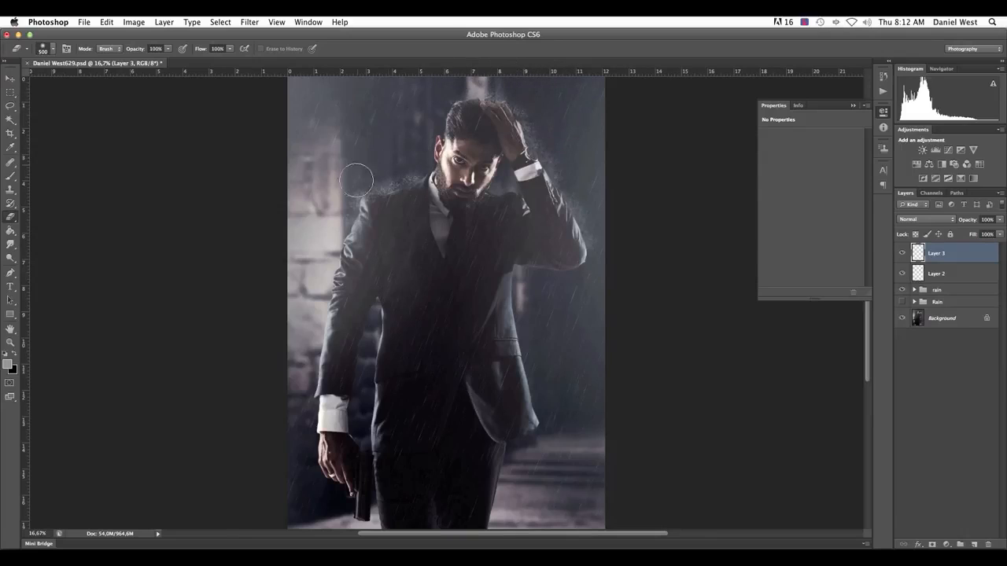
# Lower the opacity of Layer 3 to 38%, check the whole image, and collapse the empty adjustment properties
pyautogui.click(1000, 219)
pyautogui.moveTo(993, 233); pyautogui.dragTo(977, 233)
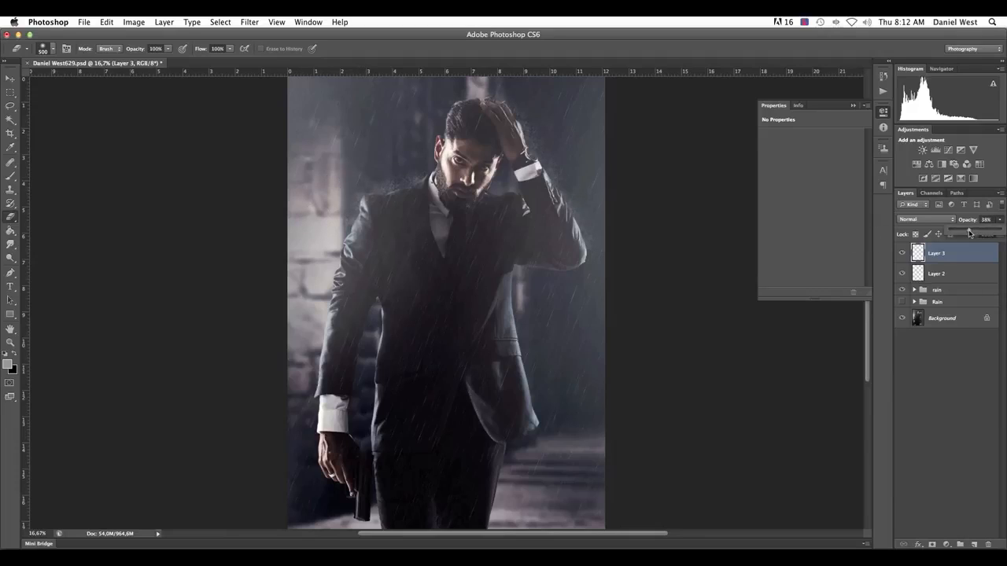
pyautogui.press('super+minus')
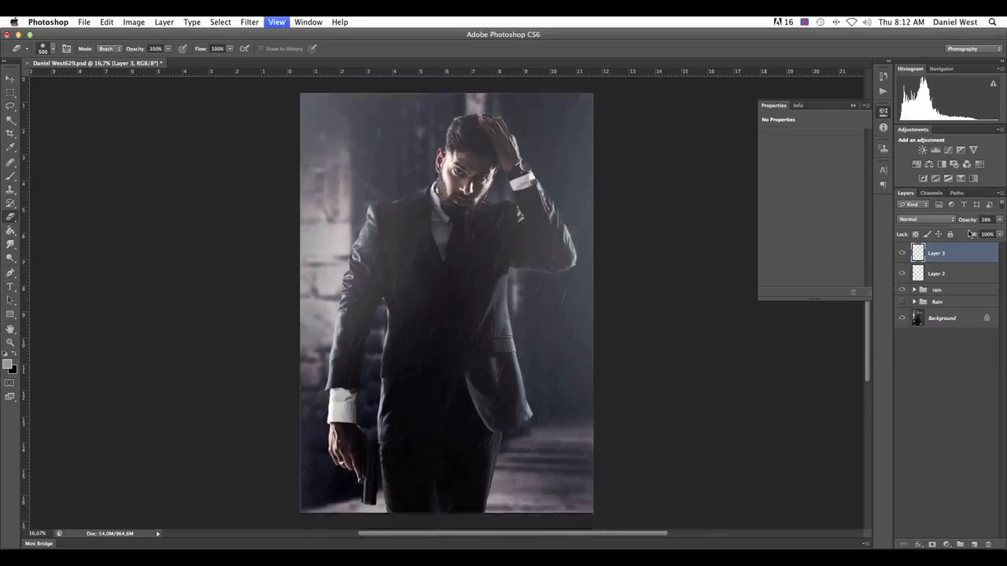
pyautogui.press('super+plus')
pyautogui.click(852, 105)
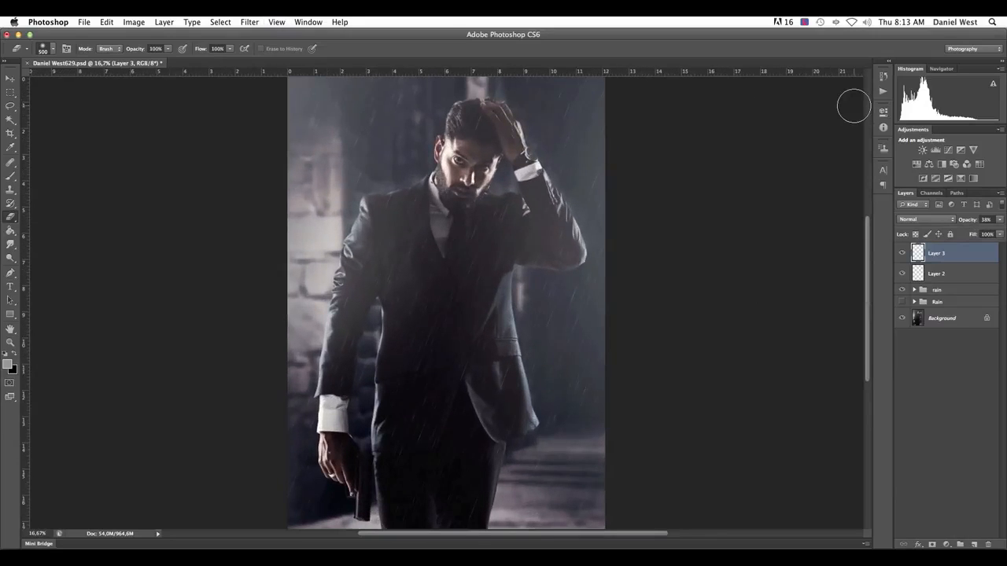